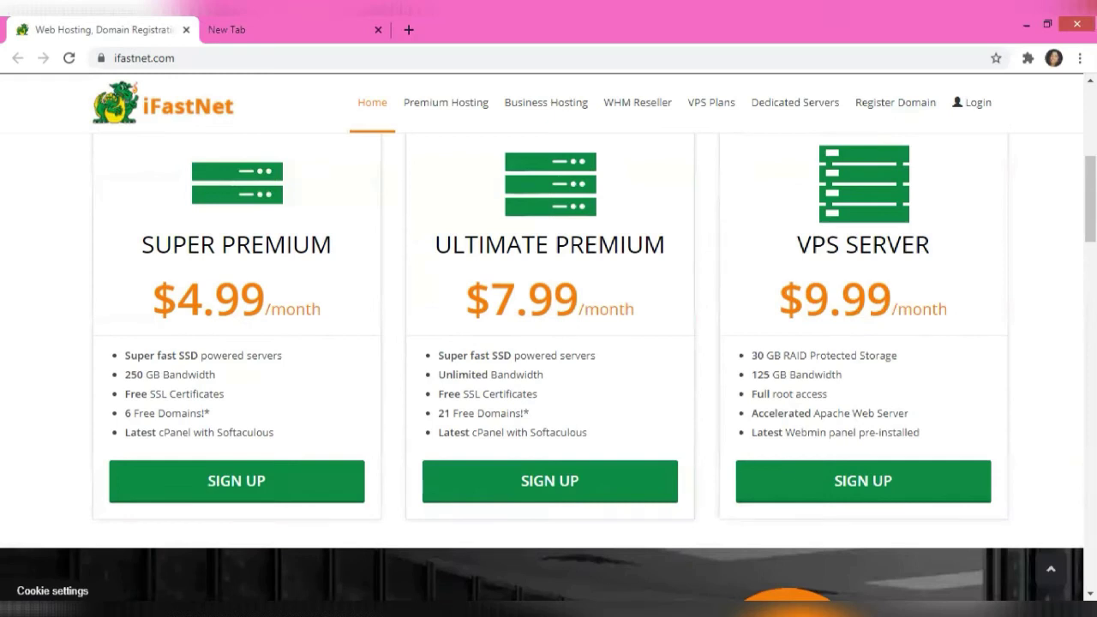
{"action": "scroll", "coordinate": [549, 374], "scroll_direction": "down", "scroll_amount": 4}
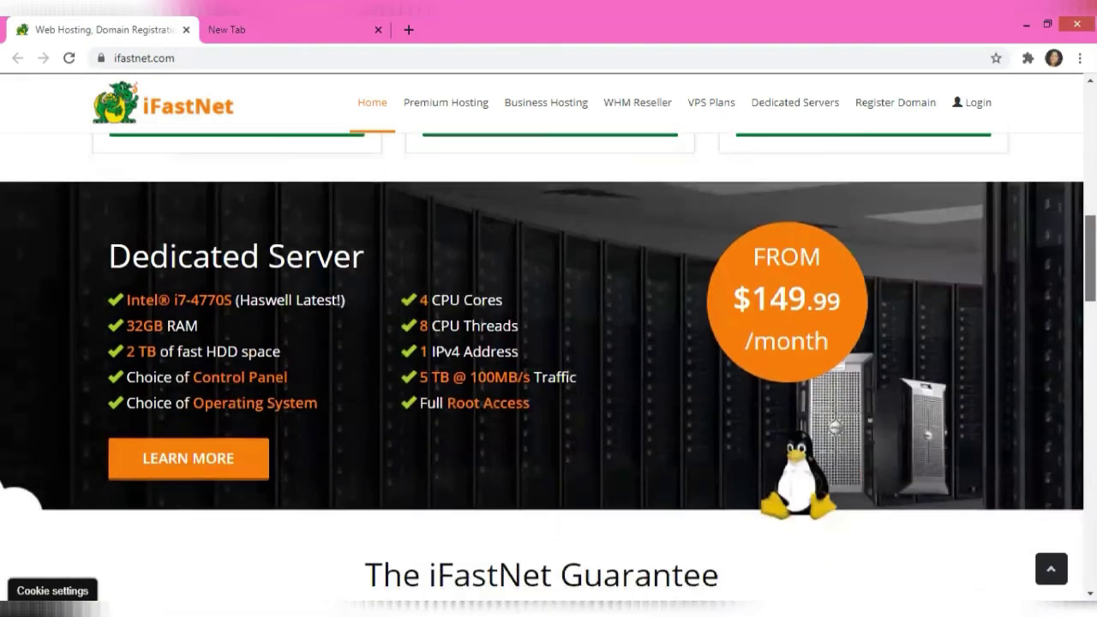
{"action": "scroll", "coordinate": [549, 357], "scroll_direction": "down", "scroll_amount": 1}
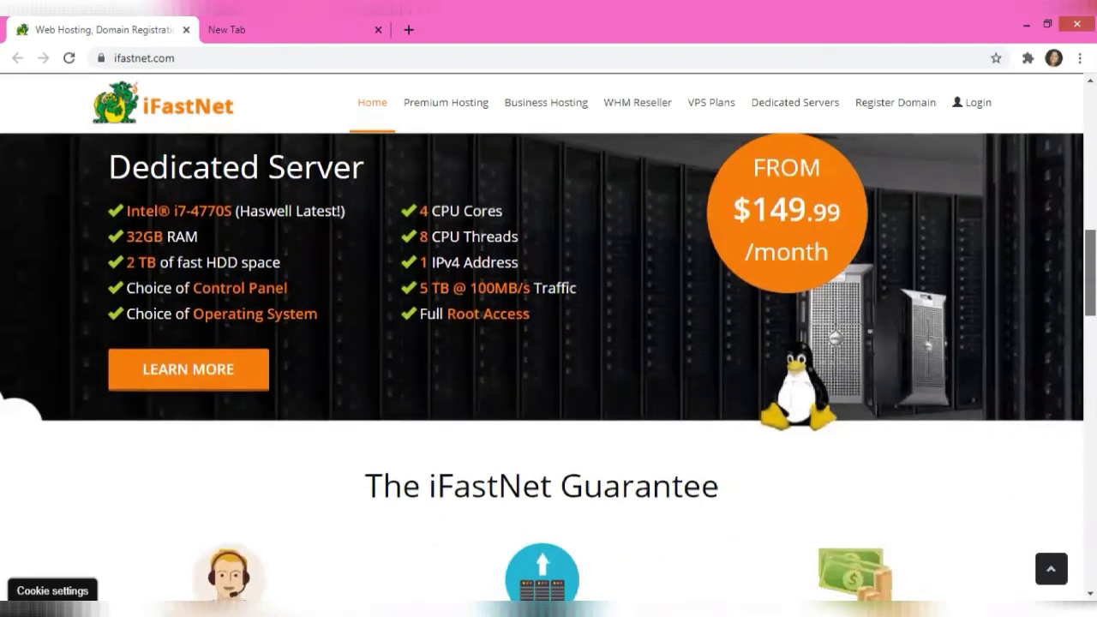
{"action": "scroll", "coordinate": [549, 375], "scroll_direction": "down", "scroll_amount": 2}
{"action": "scroll", "coordinate": [548, 375], "scroll_direction": "down", "scroll_amount": 1}
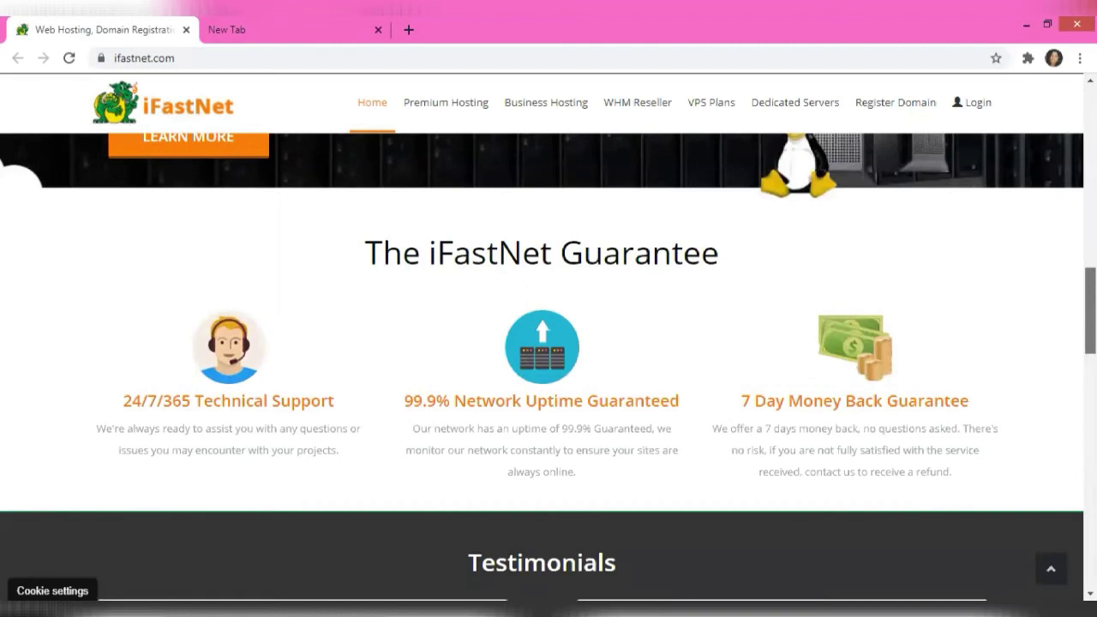
{"action": "scroll", "coordinate": [549, 374], "scroll_direction": "up", "scroll_amount": 1}
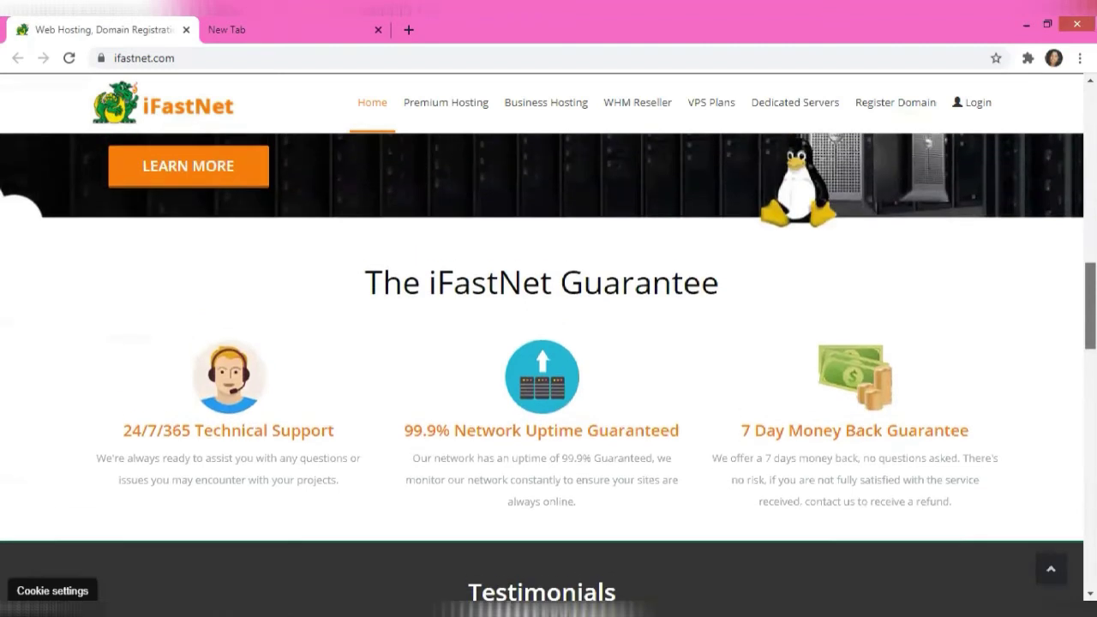
{"action": "scroll", "coordinate": [548, 374], "scroll_direction": "up", "scroll_amount": 3}
{"action": "scroll", "coordinate": [548, 375], "scroll_direction": "up", "scroll_amount": 5}
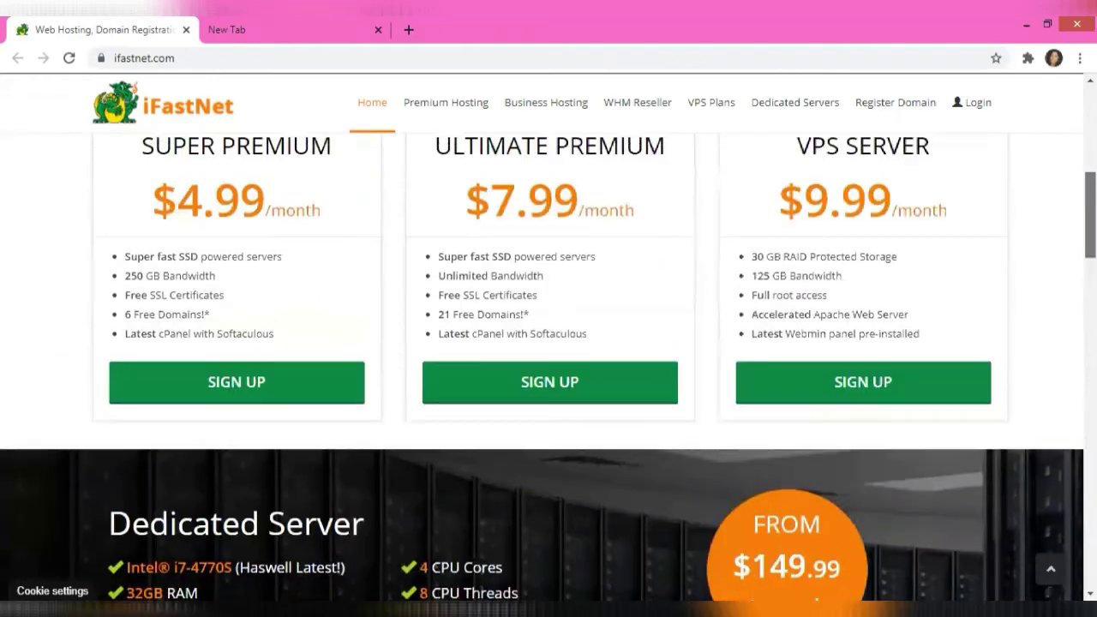
{"action": "scroll", "coordinate": [549, 374], "scroll_direction": "down", "scroll_amount": 2}
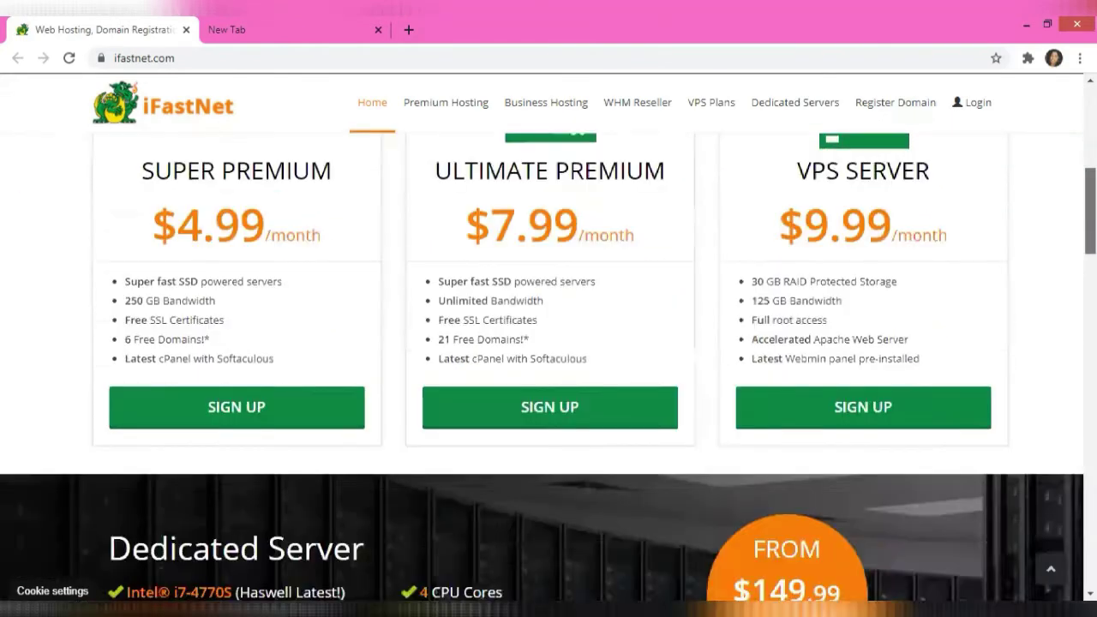
{"action": "scroll", "coordinate": [548, 375], "scroll_direction": "up", "scroll_amount": 5}
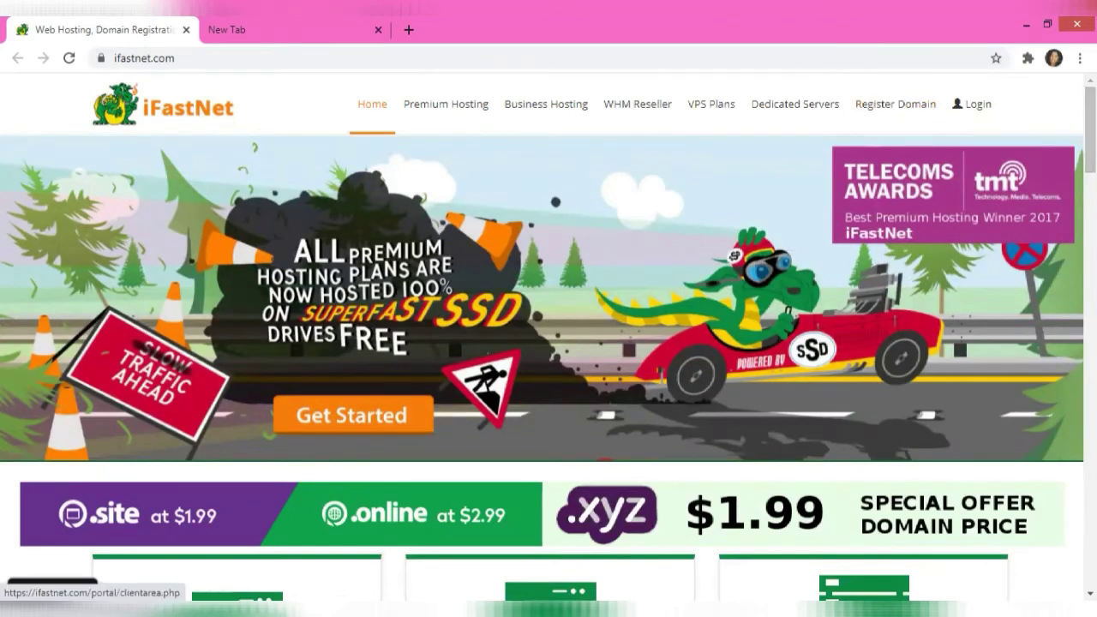
{"action": "scroll", "coordinate": [549, 377], "scroll_direction": "down", "scroll_amount": 5}
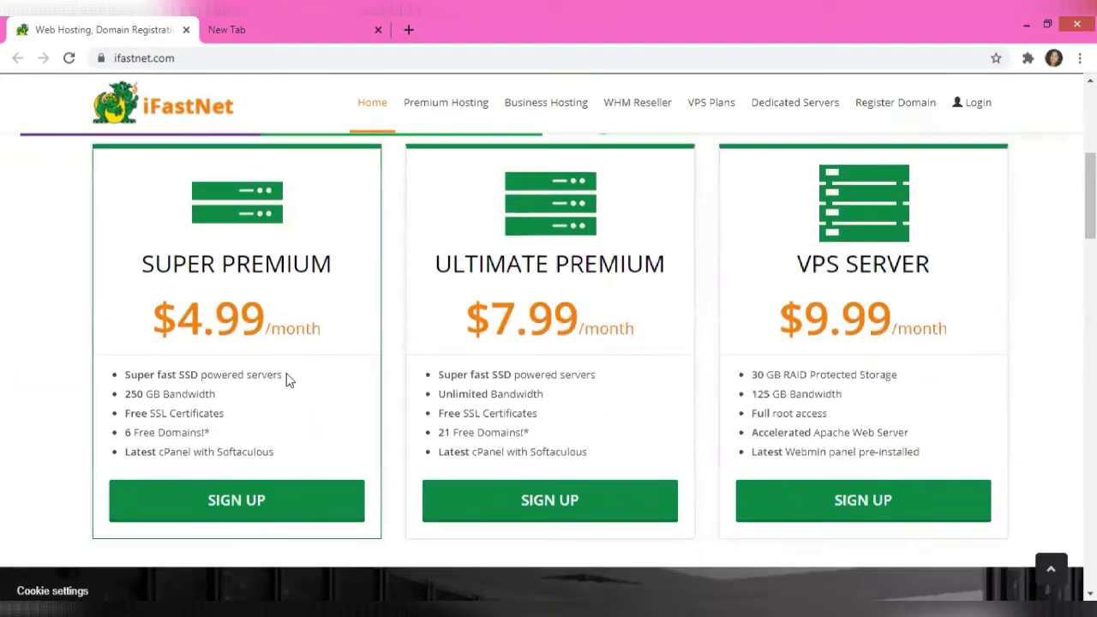
Begin the Ultimate Premium sign-up and choose the 'I will use my existing domain' option over Transfer
{"action": "left_click", "coordinate": [471, 510]}
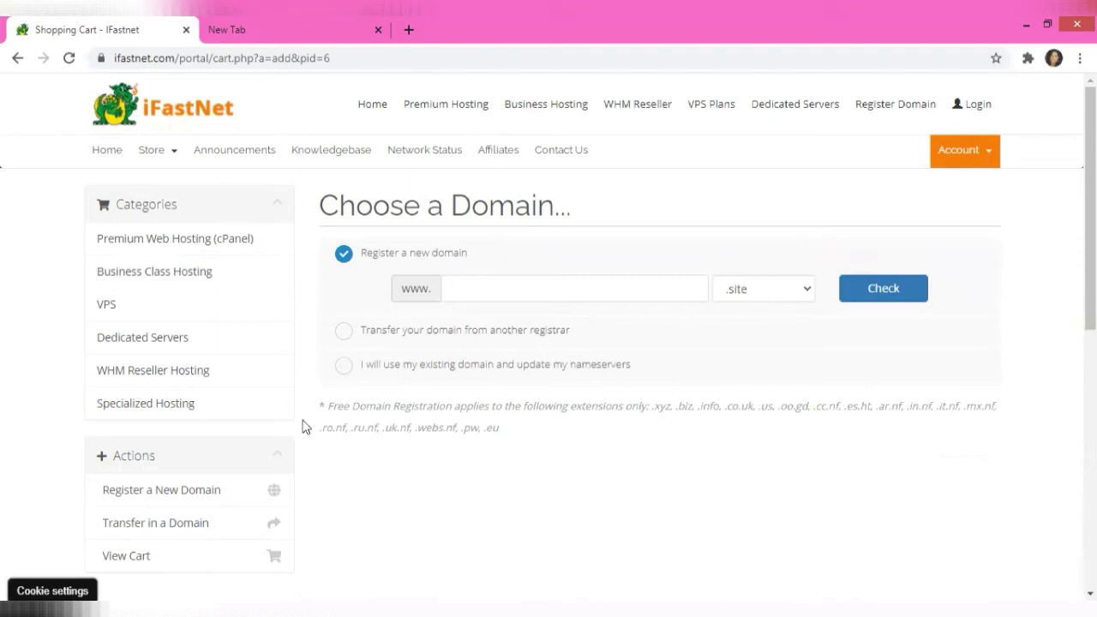
{"action": "left_click", "coordinate": [339, 334]}
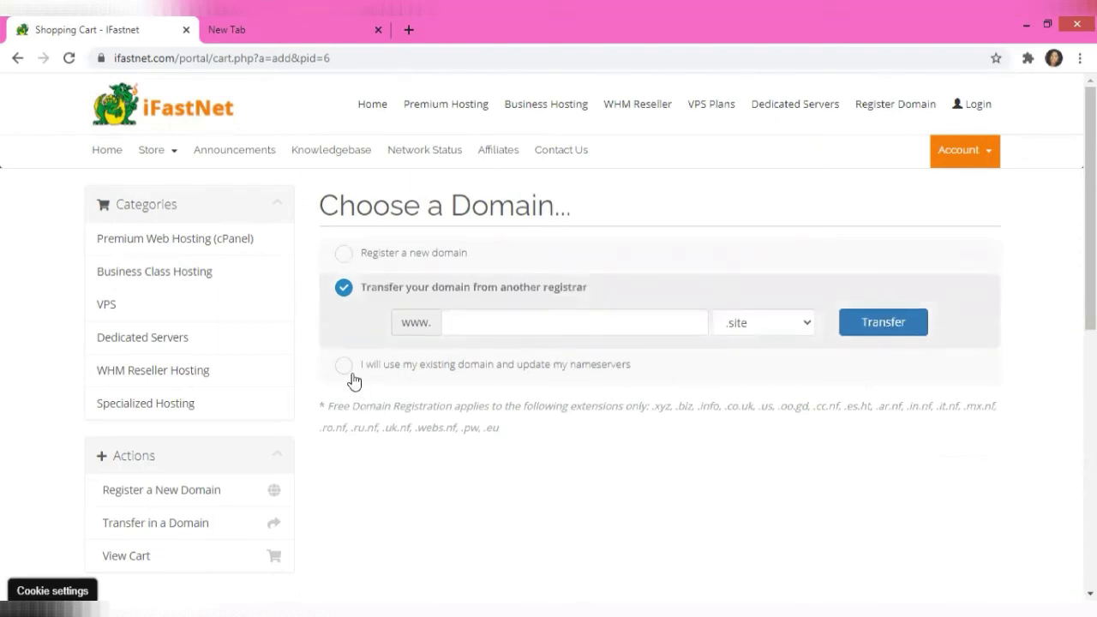
{"action": "left_click", "coordinate": [346, 369]}
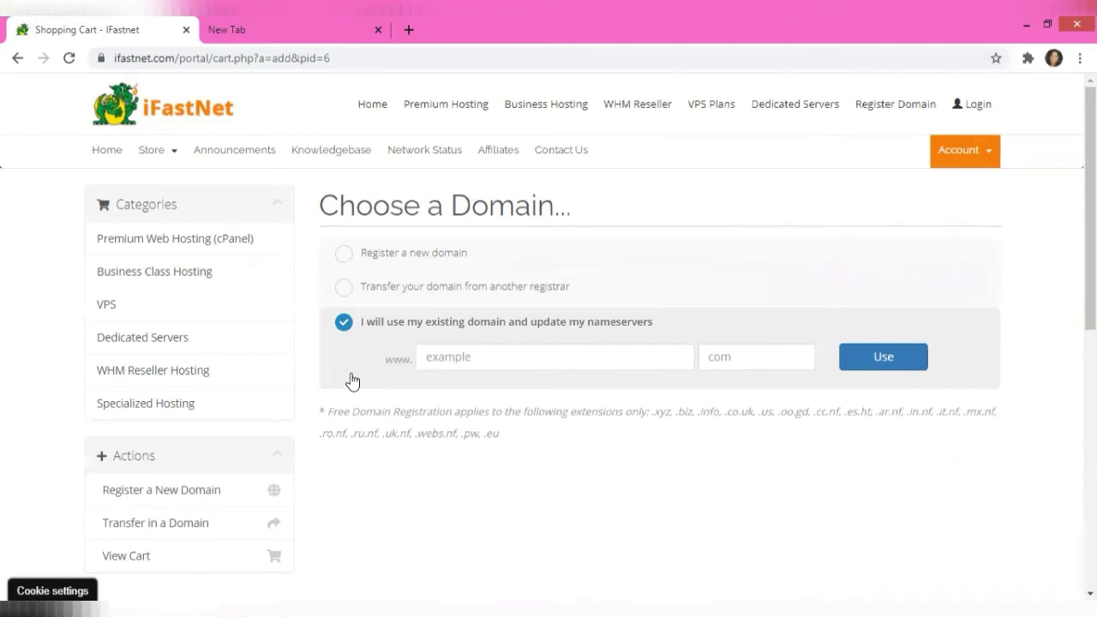
{"action": "left_click", "coordinate": [346, 253]}
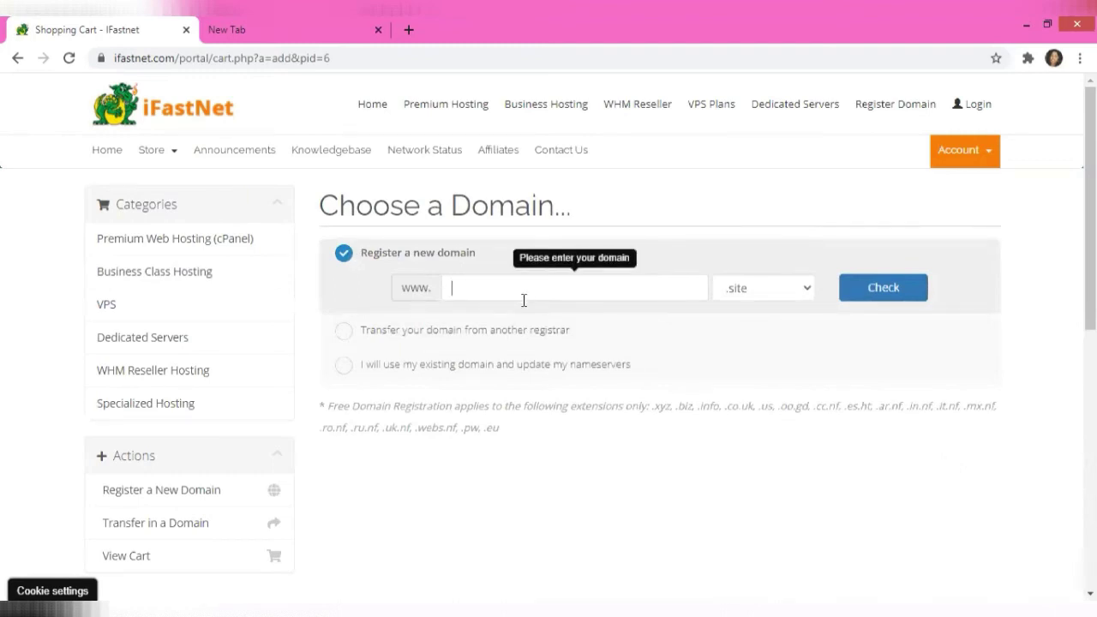
{"action": "type", "text": "hot"}
{"action": "type", "text": "style"}
{"action": "left_click", "coordinate": [767, 287]}
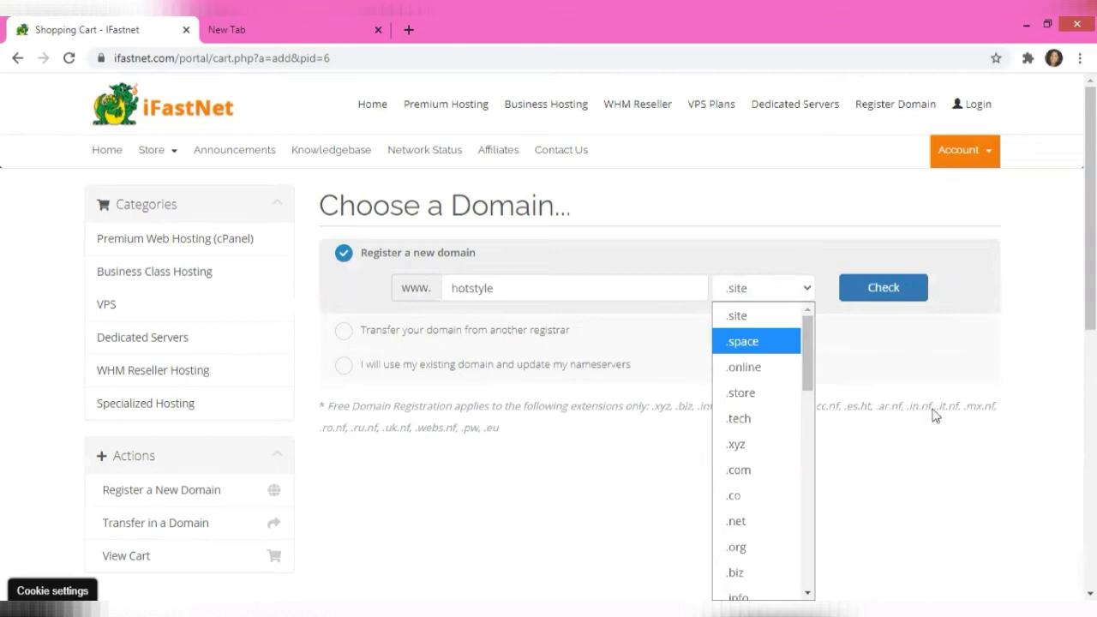
{"action": "left_click", "coordinate": [753, 470]}
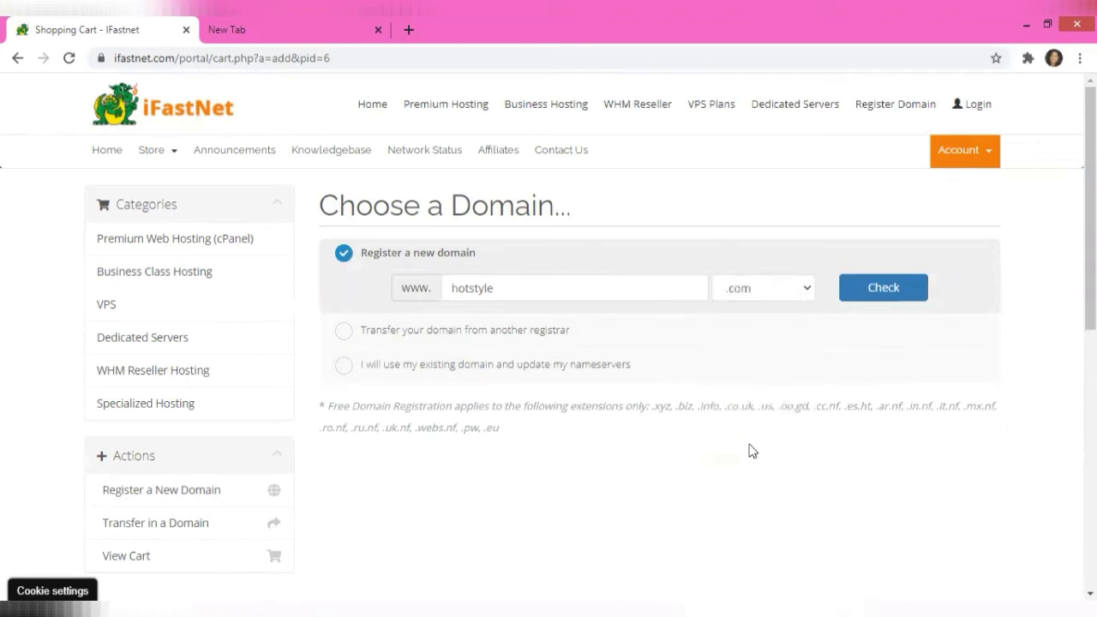
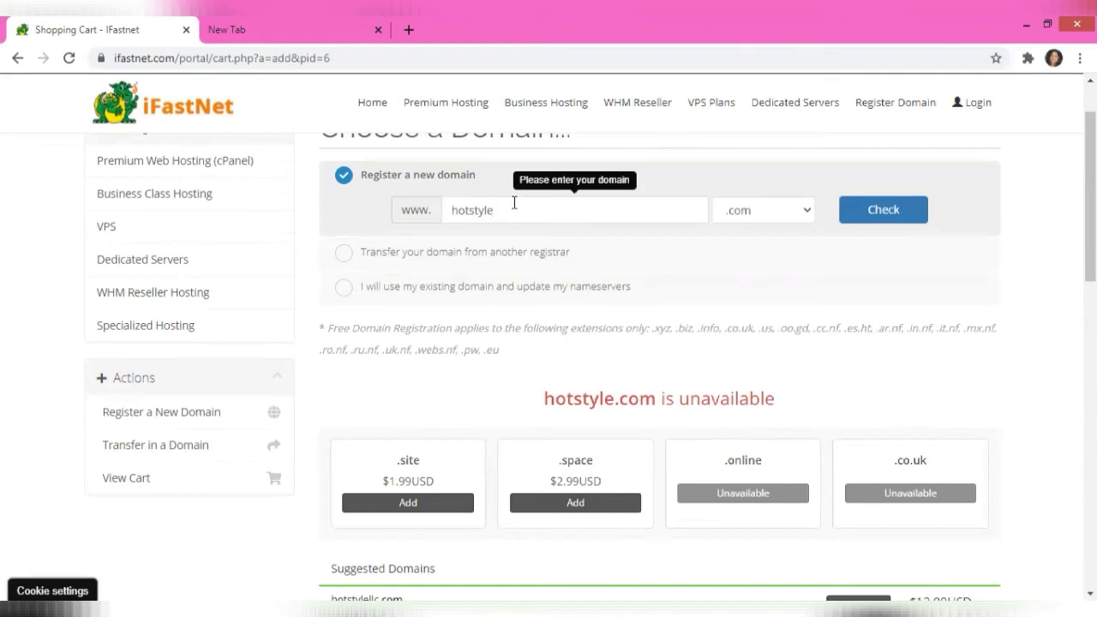
Check hotstyles.com and hotswag.com, then confirm hotswaglook.com is available for $12.99USD
{"action": "type", "text": "s"}
{"action": "key", "text": "Return"}
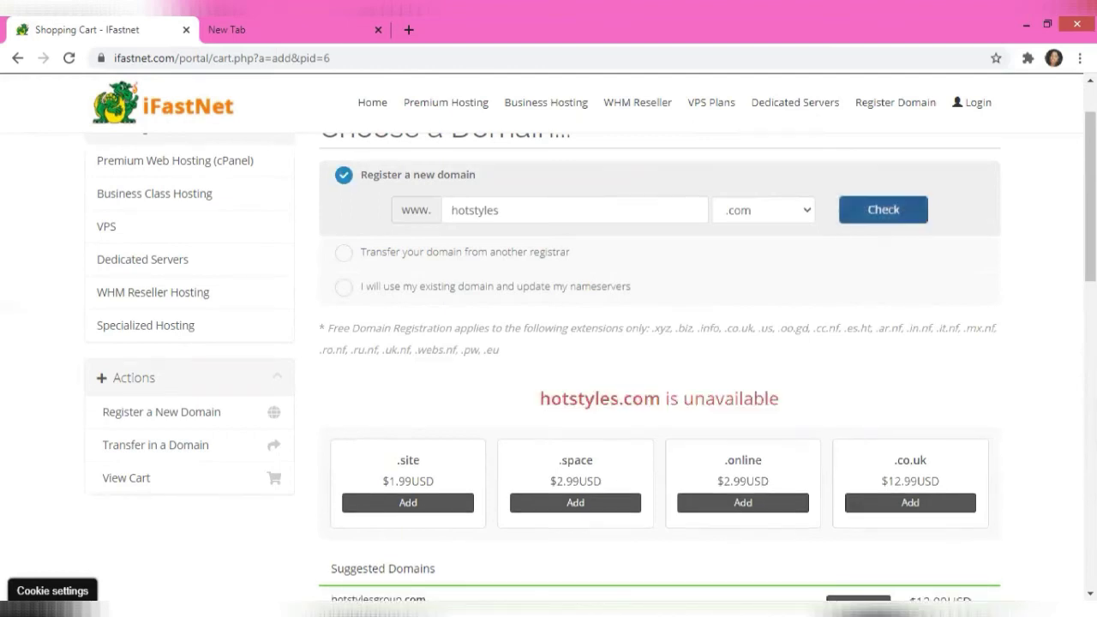
{"action": "left_click", "coordinate": [498, 221]}
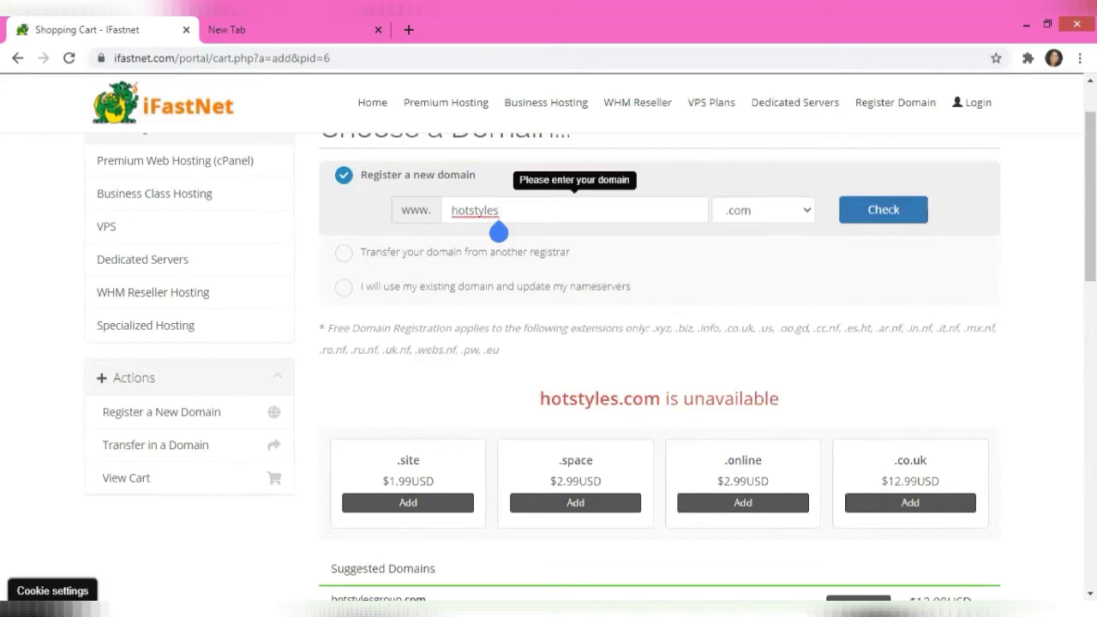
{"action": "key", "text": "BackSpace"}
{"action": "key", "text": "BackSpace"}
{"action": "key", "text": "BackSpace"}
{"action": "key", "text": "BackSpace"}
{"action": "key", "text": "BackSpace"}
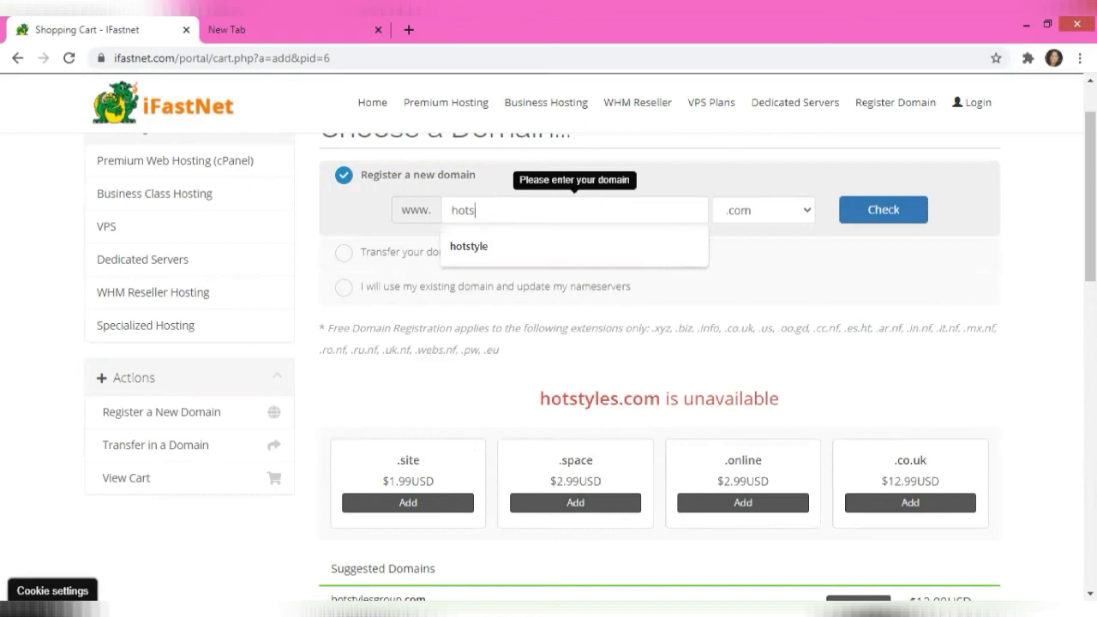
{"action": "type", "text": "wa"}
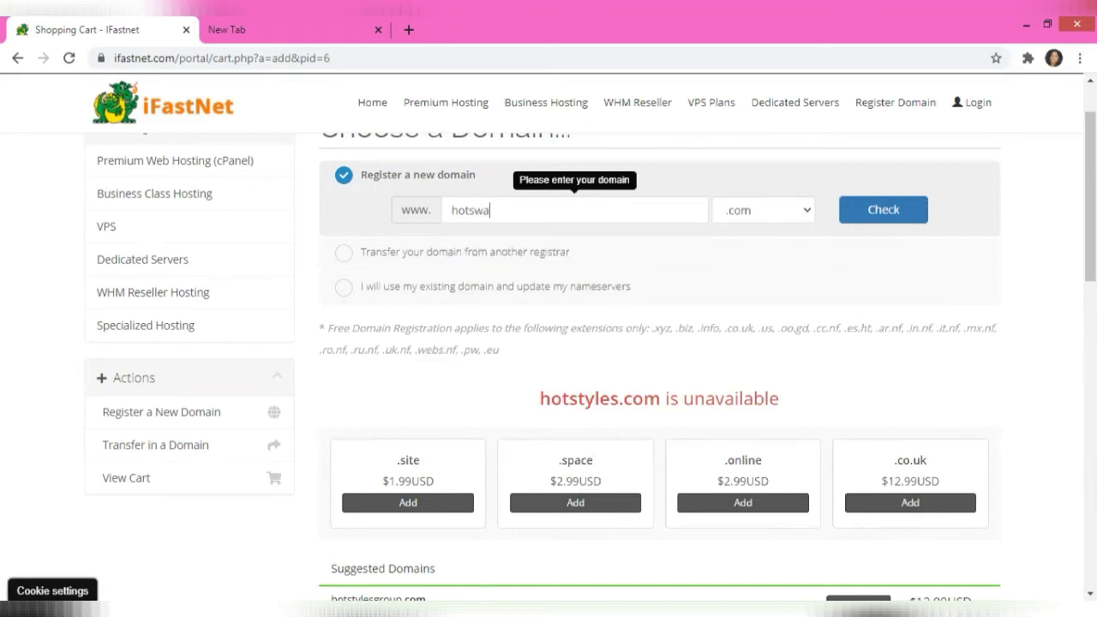
{"action": "type", "text": "g"}
{"action": "key", "text": "Return"}
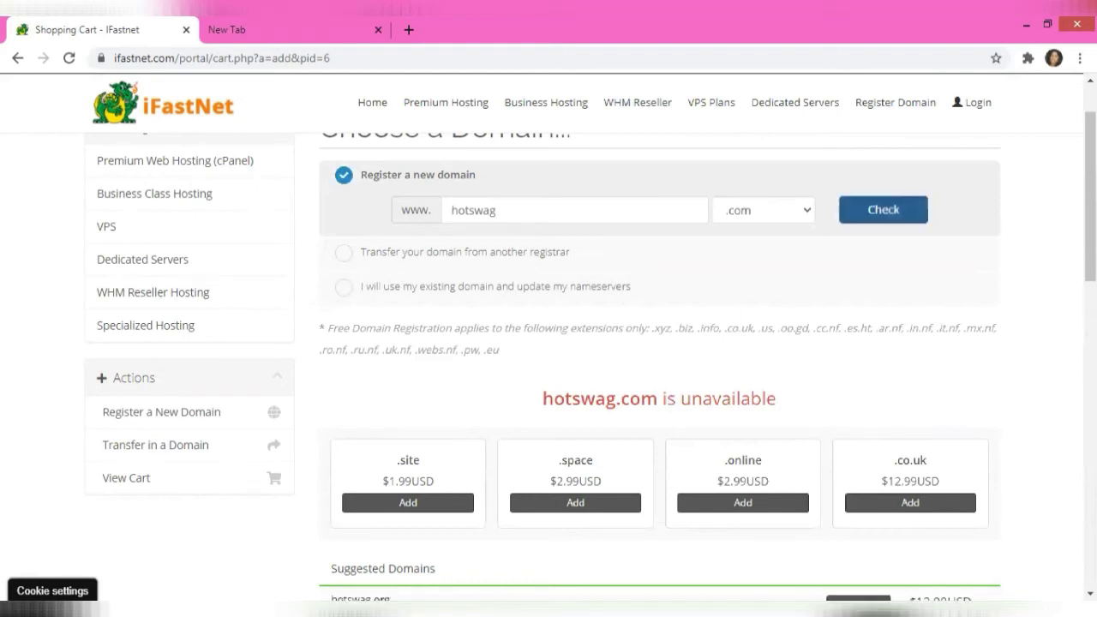
{"action": "left_click", "coordinate": [495, 221]}
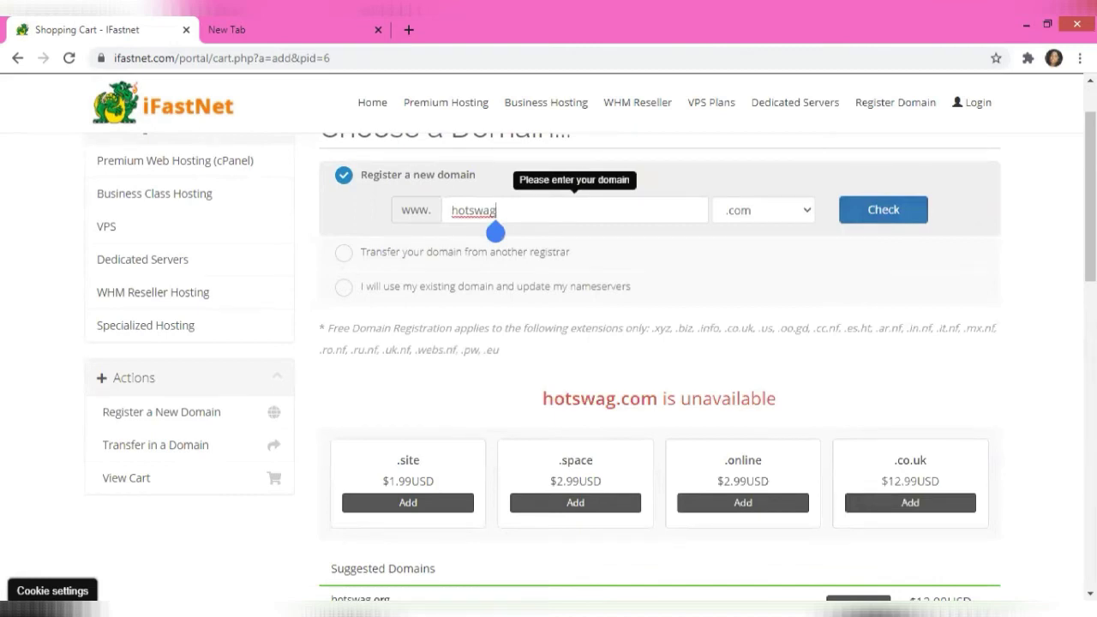
{"action": "type", "text": "look"}
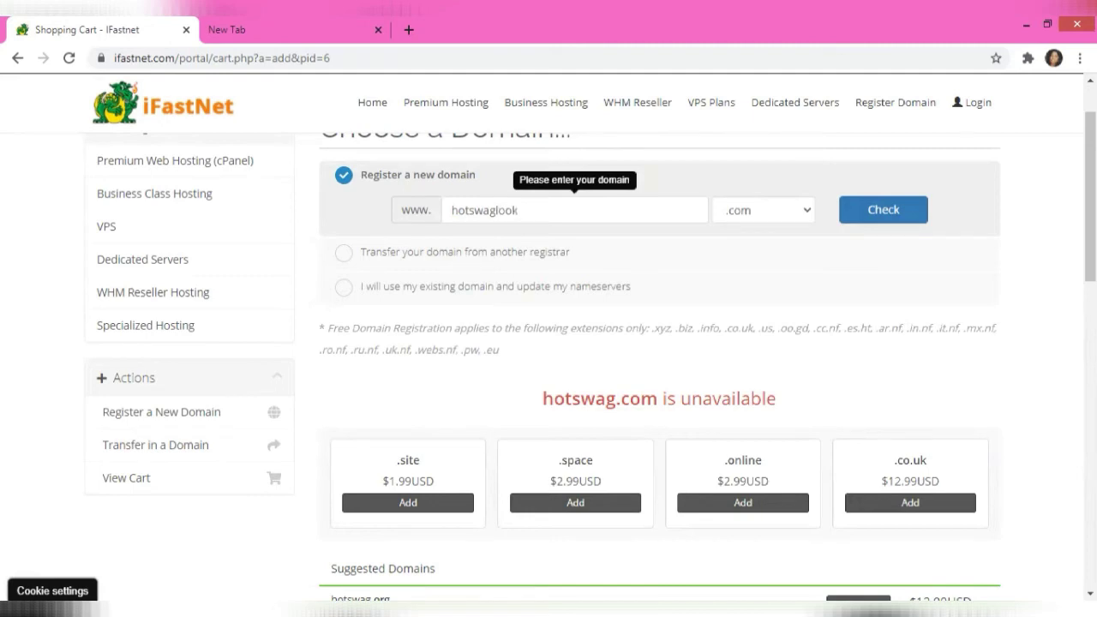
{"action": "key", "text": "Return"}
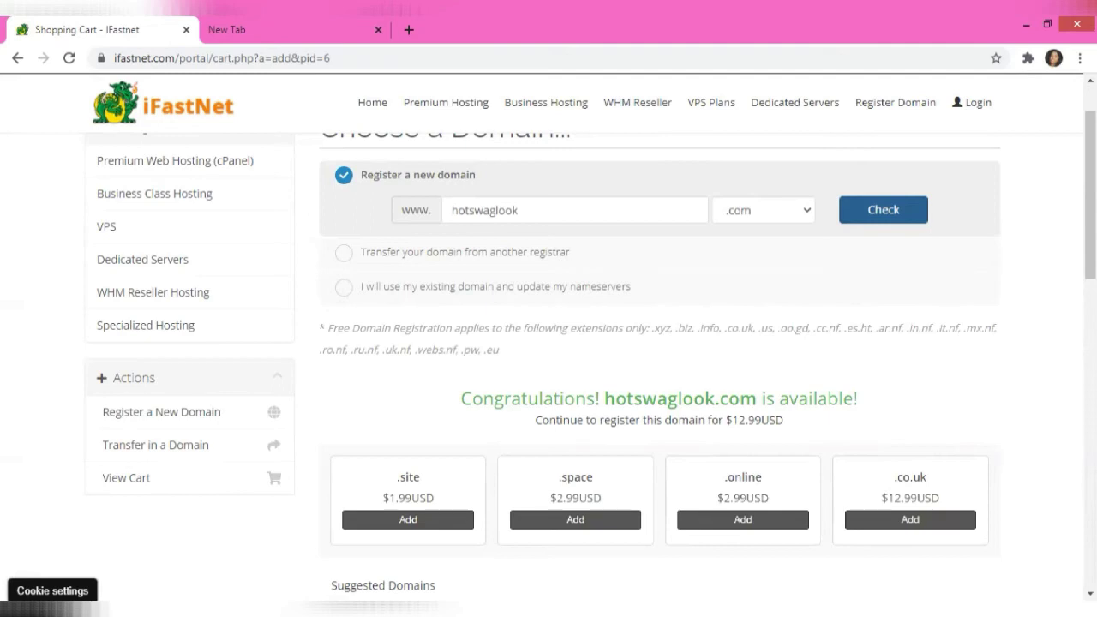
Browse the ten suggested alternative domains, then continue with hotswaglook.com
{"action": "scroll", "coordinate": [548, 343], "scroll_direction": "up", "scroll_amount": 2}
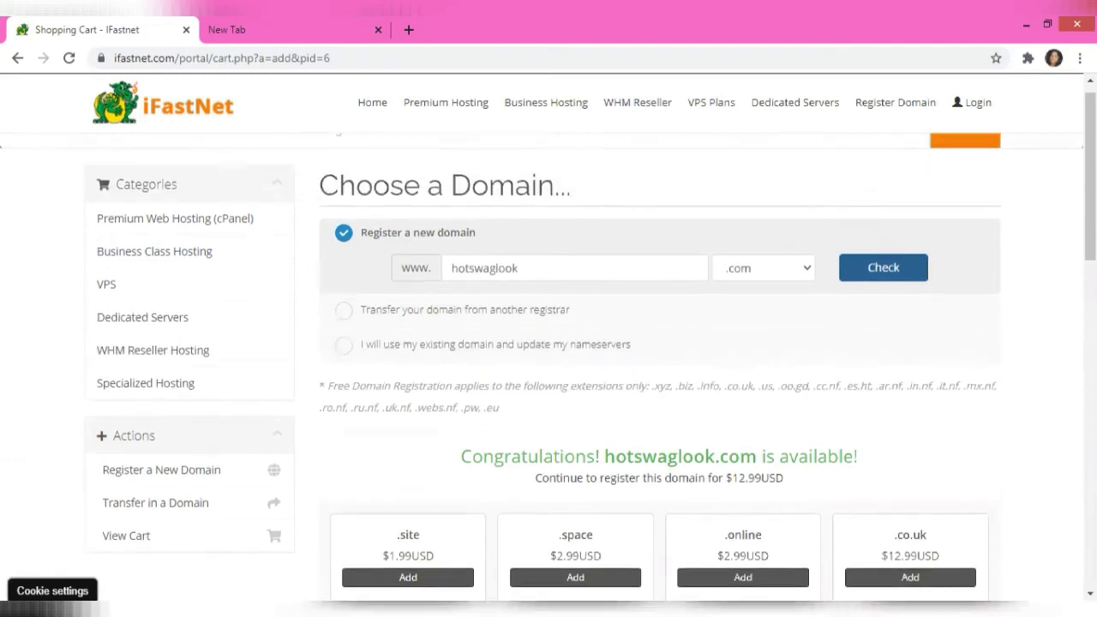
{"action": "scroll", "coordinate": [549, 343], "scroll_direction": "down", "scroll_amount": 2}
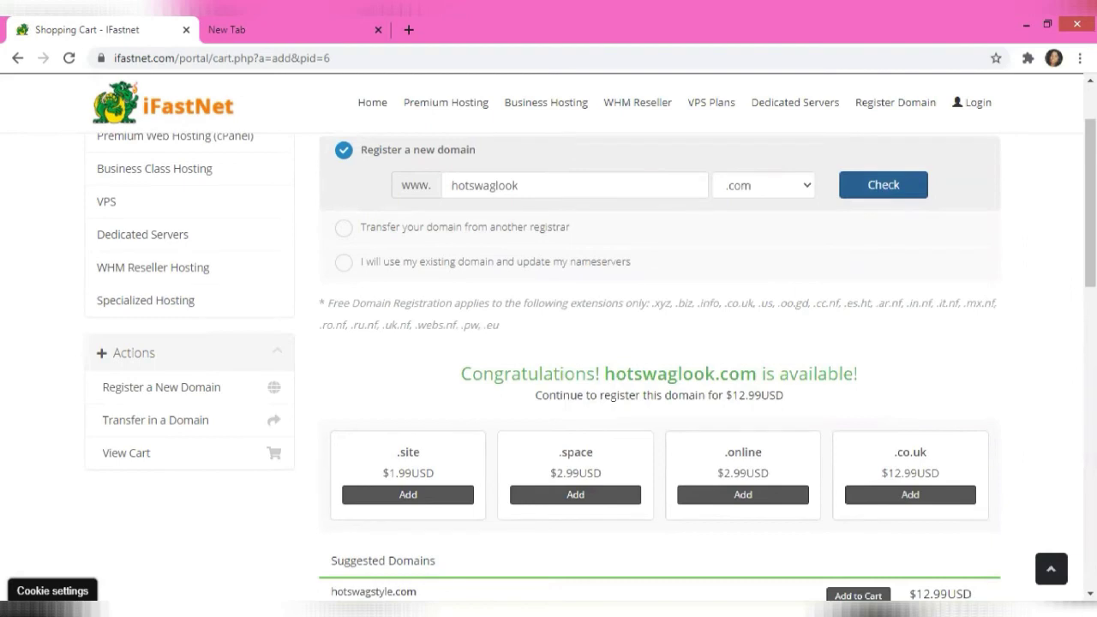
{"action": "scroll", "coordinate": [548, 368], "scroll_direction": "down", "scroll_amount": 4}
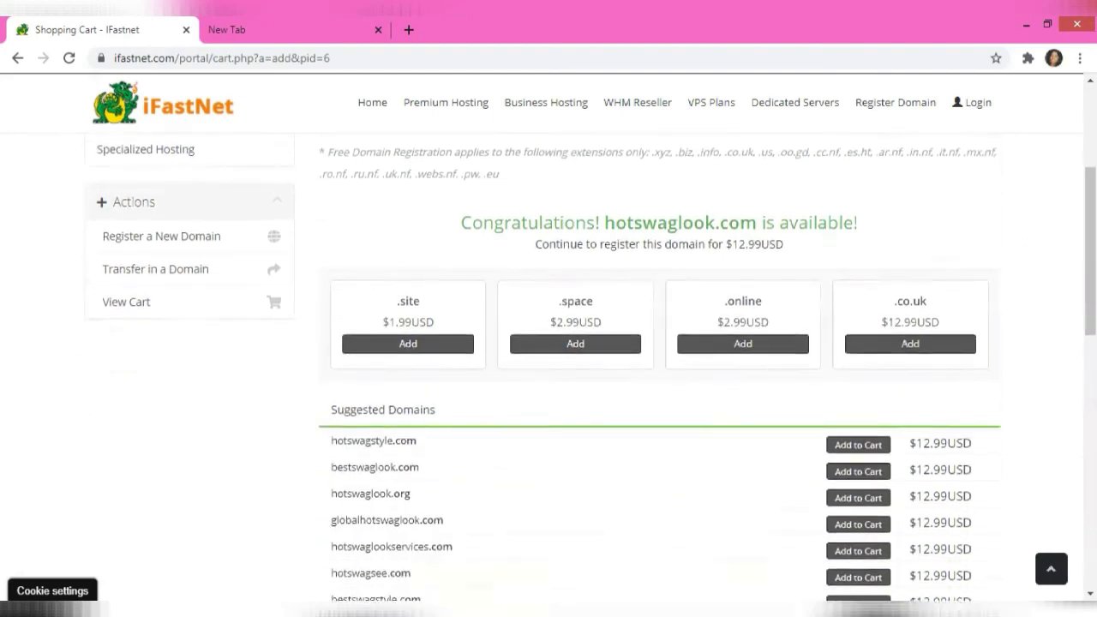
{"action": "scroll", "coordinate": [660, 369], "scroll_direction": "down", "scroll_amount": 1}
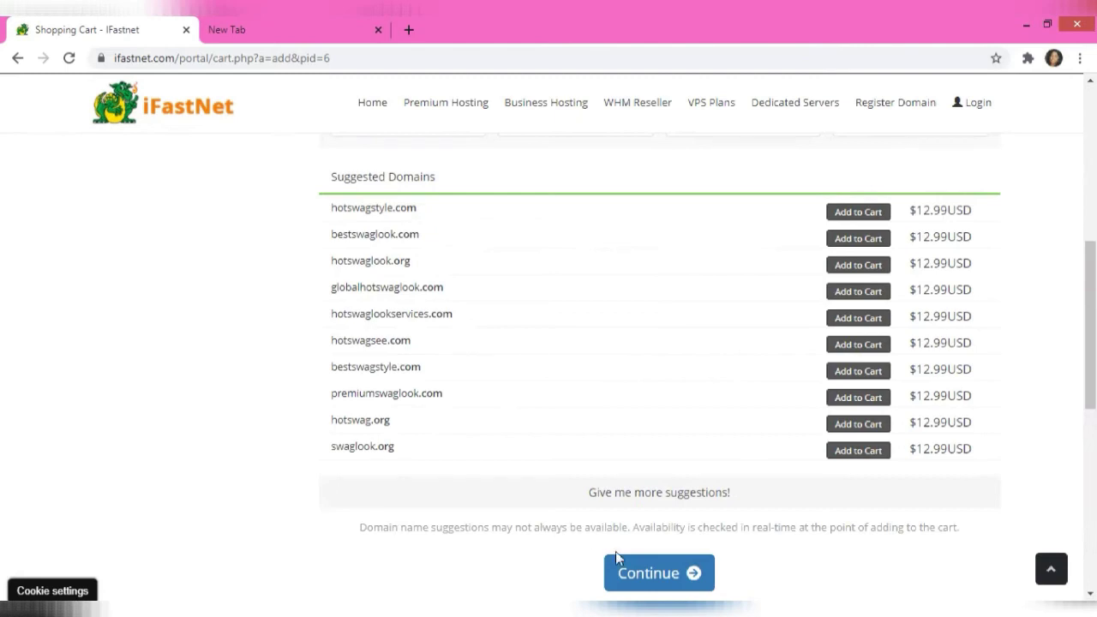
{"action": "left_click", "coordinate": [659, 572]}
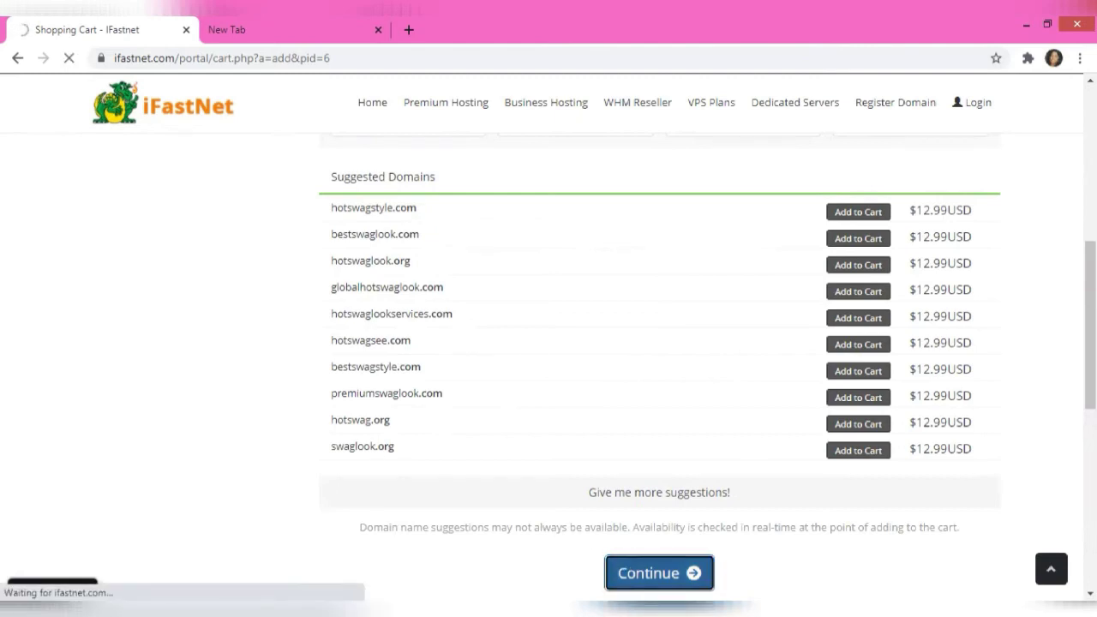
Scroll through the Ultimate Premium plan's Configure page to review its details
{"action": "scroll", "coordinate": [548, 343], "scroll_direction": "down", "scroll_amount": 4}
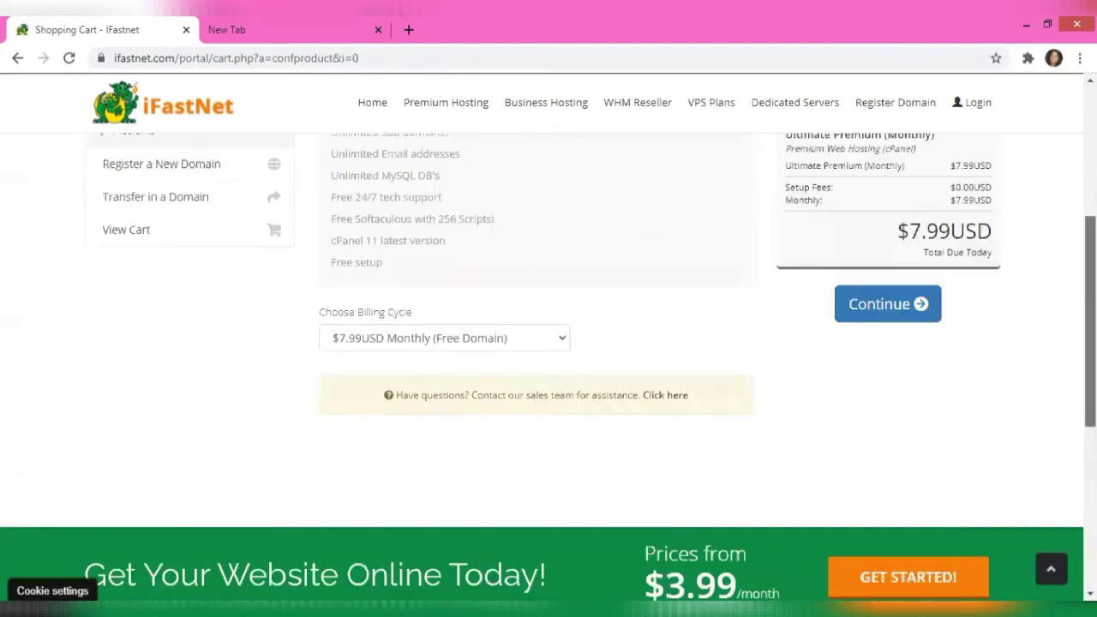
{"action": "scroll", "coordinate": [548, 342], "scroll_direction": "up", "scroll_amount": 4}
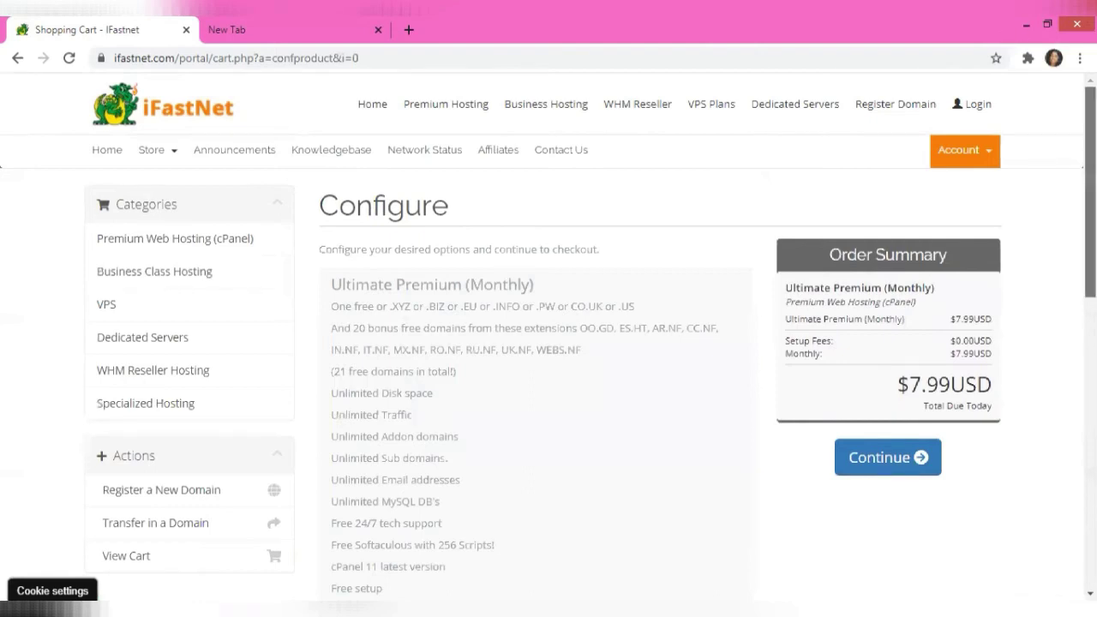
{"action": "scroll", "coordinate": [549, 343], "scroll_direction": "down", "scroll_amount": 1}
{"action": "scroll", "coordinate": [548, 343], "scroll_direction": "down", "scroll_amount": 5}
{"action": "scroll", "coordinate": [549, 343], "scroll_direction": "up", "scroll_amount": 2}
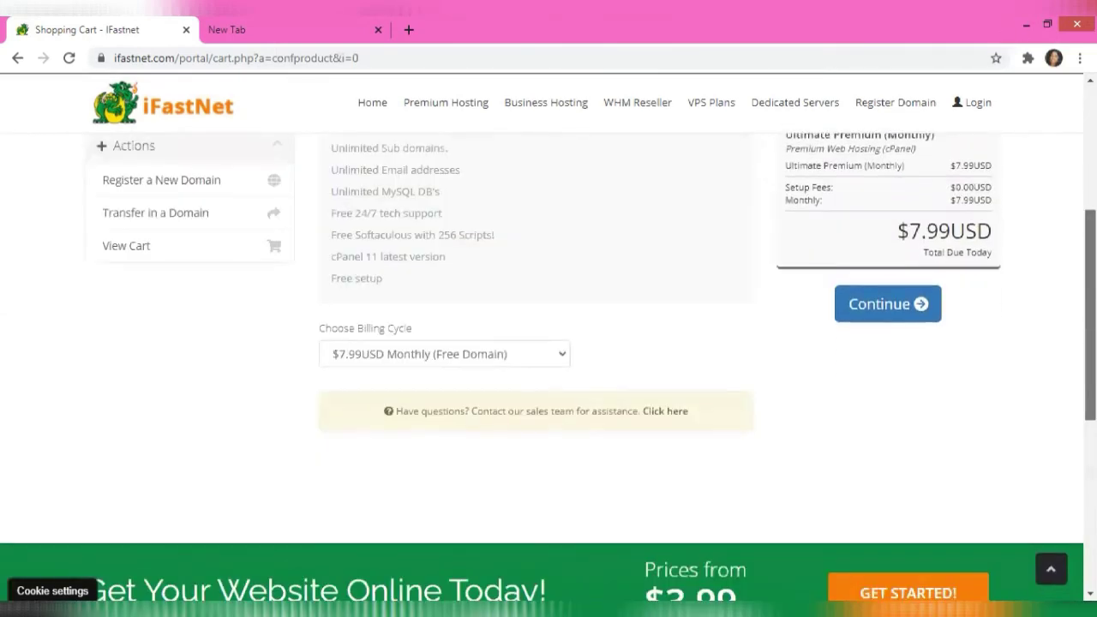
{"action": "scroll", "coordinate": [549, 343], "scroll_direction": "up", "scroll_amount": 3}
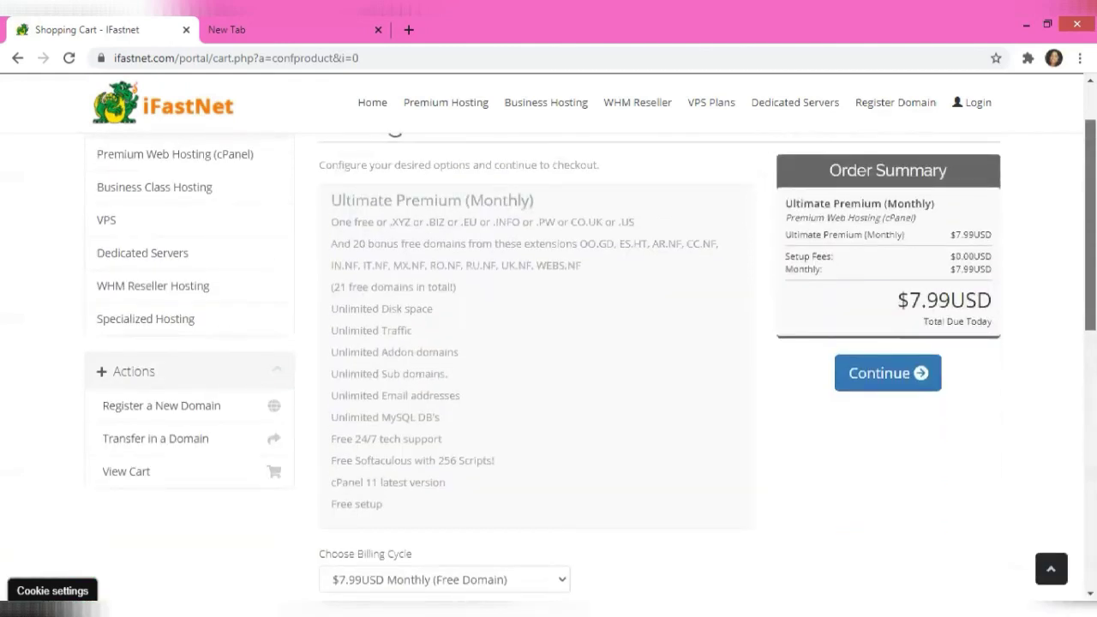
{"action": "scroll", "coordinate": [548, 363], "scroll_direction": "up", "scroll_amount": 1}
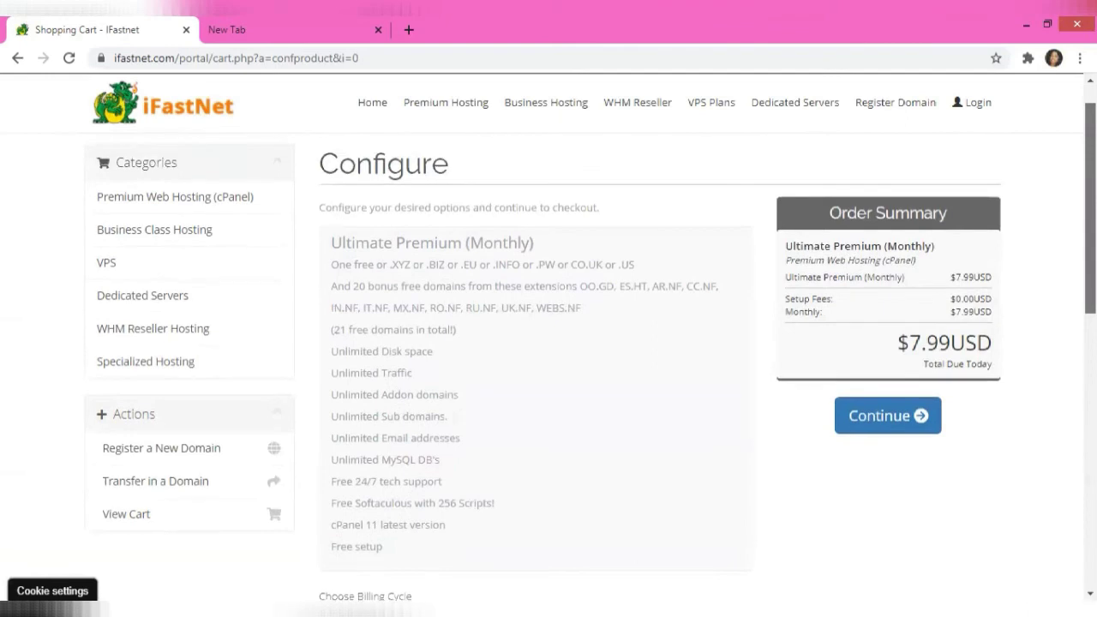
{"action": "scroll", "coordinate": [549, 342], "scroll_direction": "up", "scroll_amount": 1}
{"action": "scroll", "coordinate": [548, 343], "scroll_direction": "down", "scroll_amount": 3}
{"action": "scroll", "coordinate": [353, 529], "scroll_direction": "up", "scroll_amount": 3}
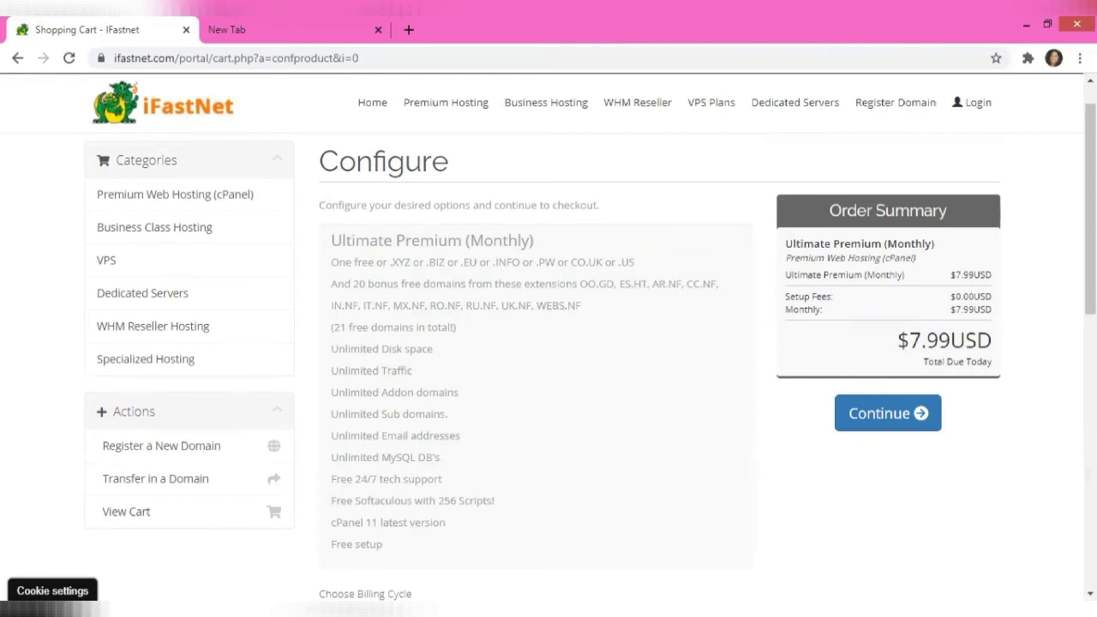
{"action": "scroll", "coordinate": [1090, 206], "scroll_direction": "down", "scroll_amount": 1}
{"action": "scroll", "coordinate": [1090, 206], "scroll_direction": "up", "scroll_amount": 2}
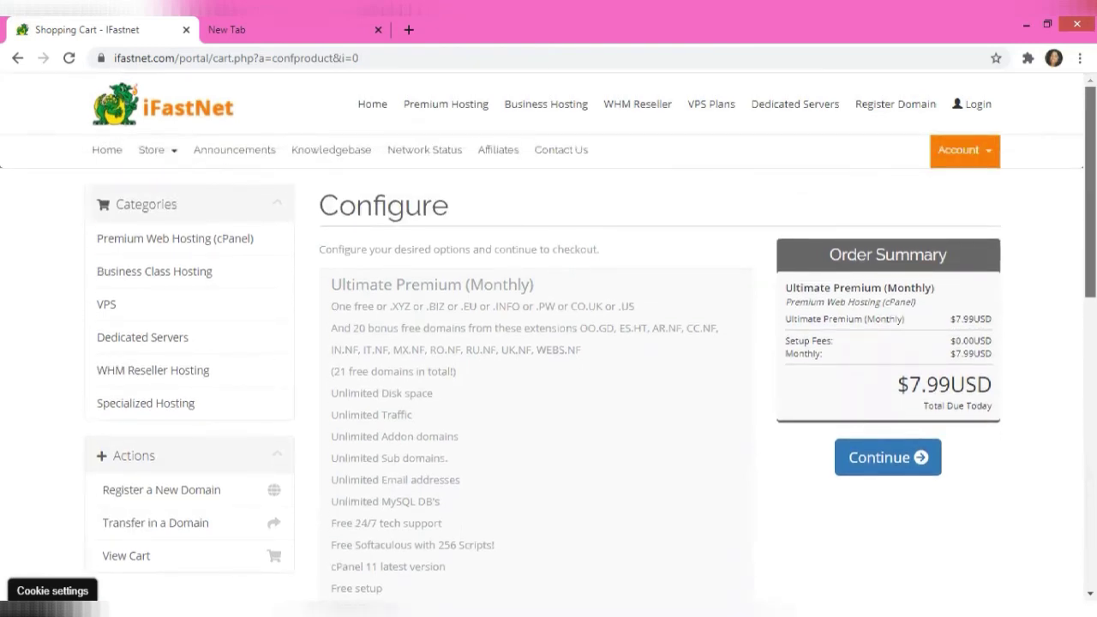
{"action": "scroll", "coordinate": [1090, 205], "scroll_direction": "down", "scroll_amount": 2}
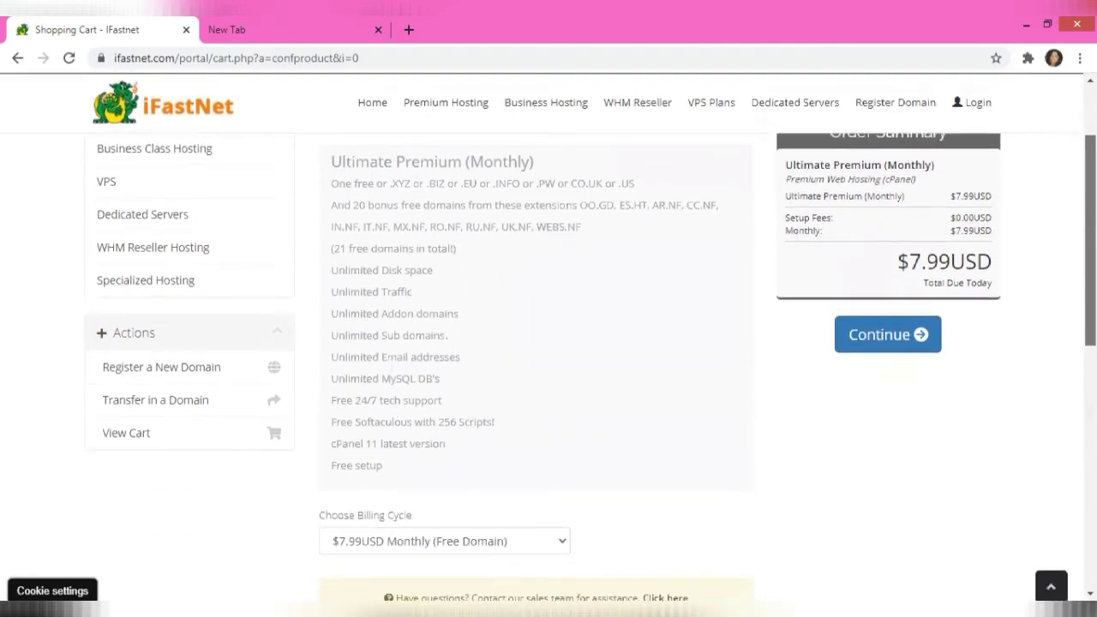
{"action": "scroll", "coordinate": [548, 342], "scroll_direction": "down", "scroll_amount": 3}
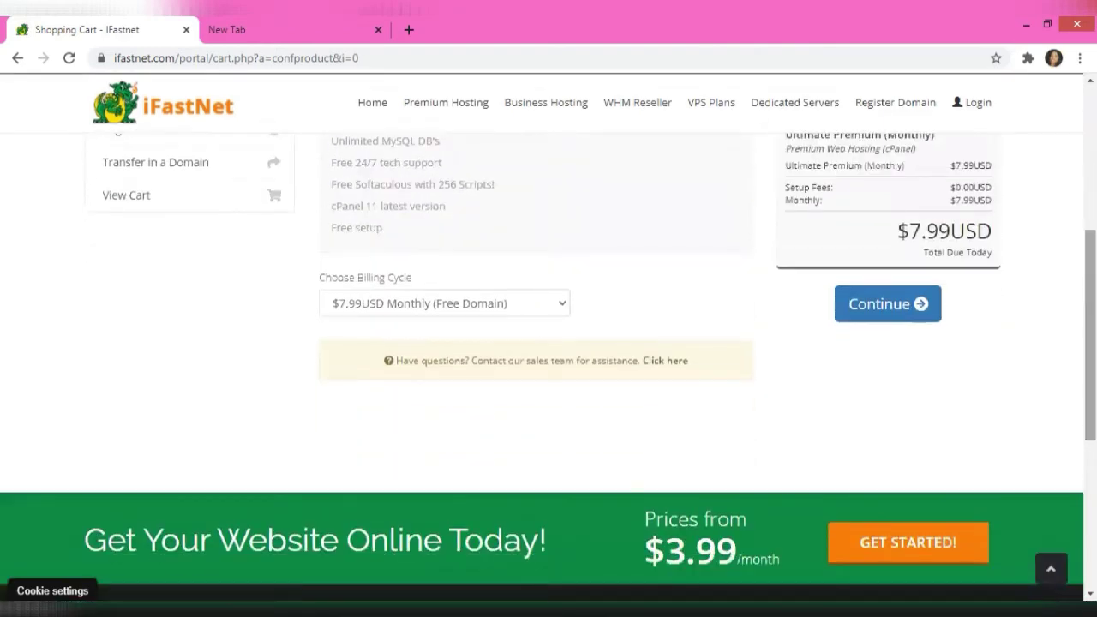
Keep the $7.99USD Monthly (Free Domain) billing cycle in the Choose Billing Cycle list
{"action": "left_click", "coordinate": [511, 300]}
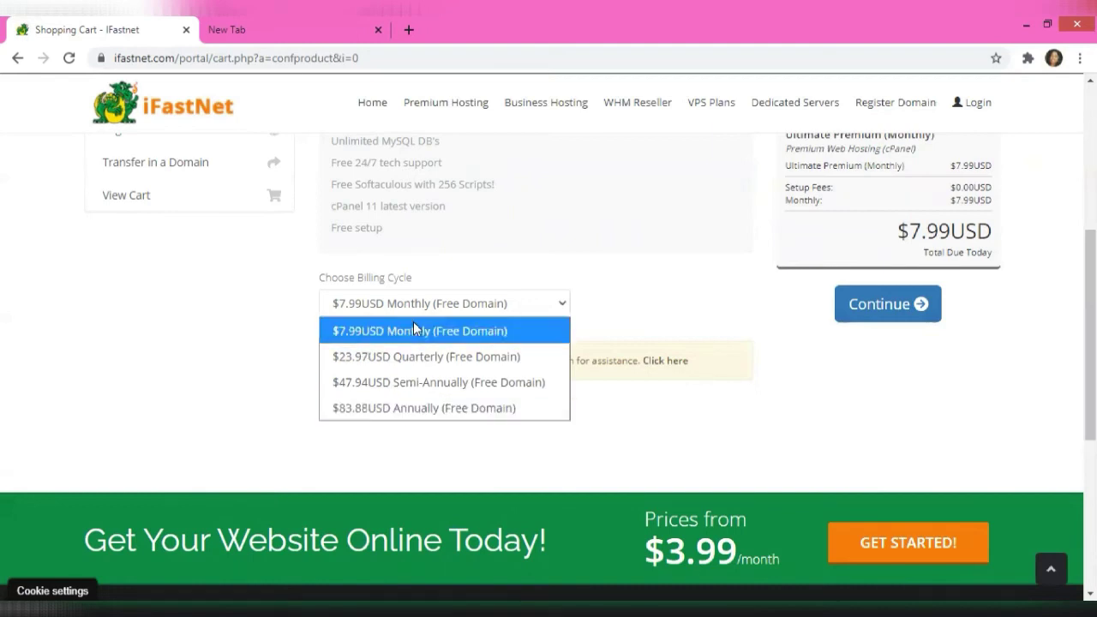
{"action": "left_click", "coordinate": [472, 309]}
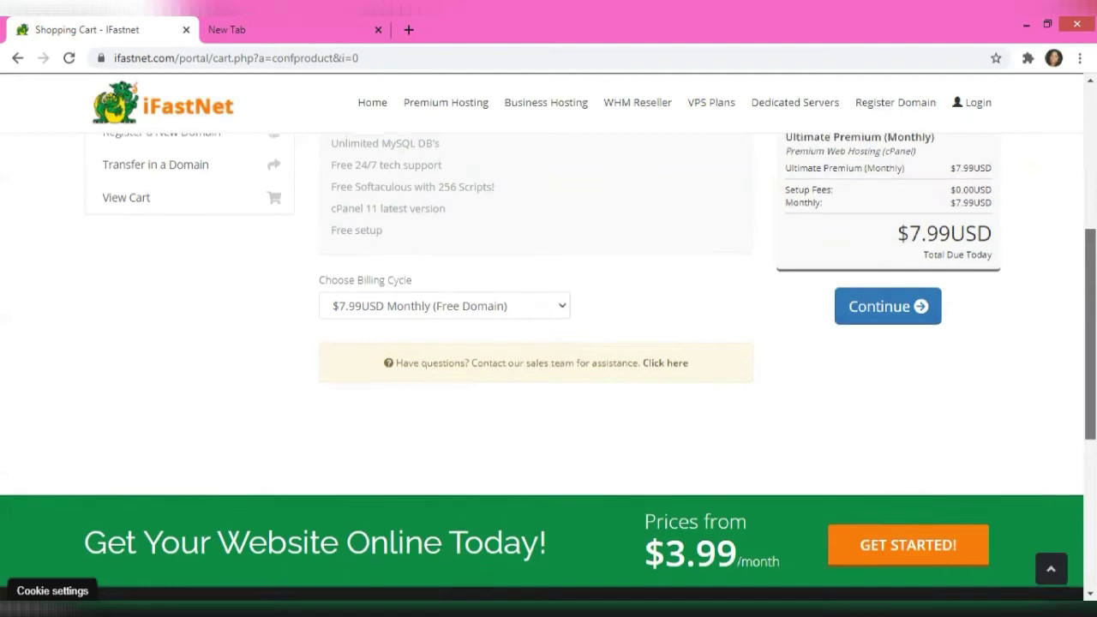
{"action": "scroll", "coordinate": [548, 343], "scroll_direction": "up", "scroll_amount": 4}
{"action": "scroll", "coordinate": [548, 342], "scroll_direction": "up", "scroll_amount": 1}
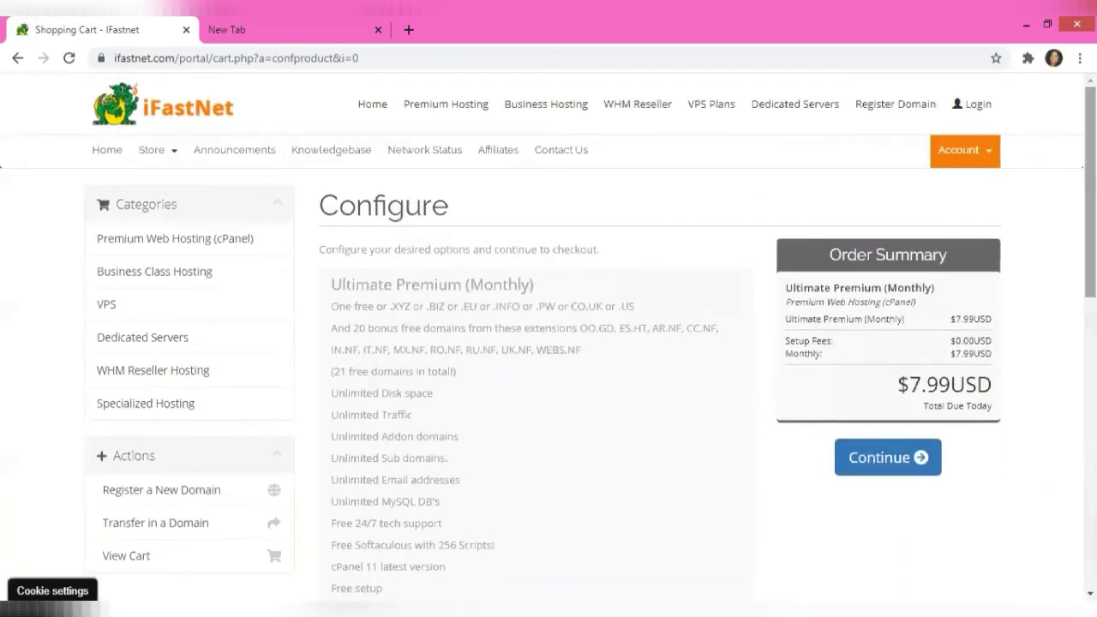
Add free DNS Management and ID Protection to hotswaglook.com and continue to Review & Checkout
{"action": "left_click", "coordinate": [897, 459]}
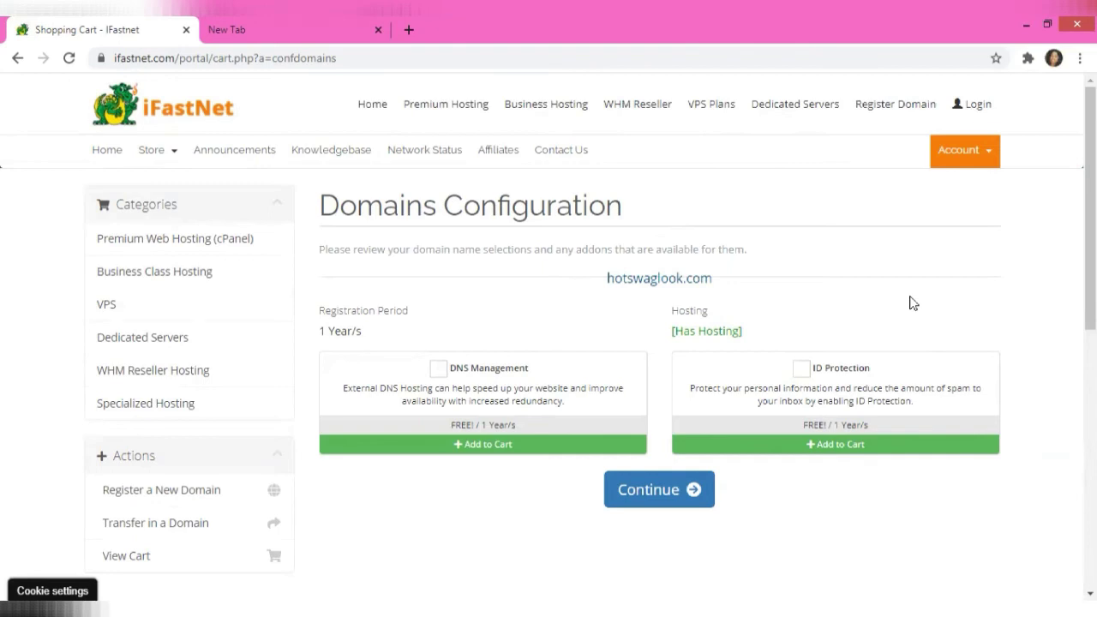
{"action": "left_click", "coordinate": [438, 369]}
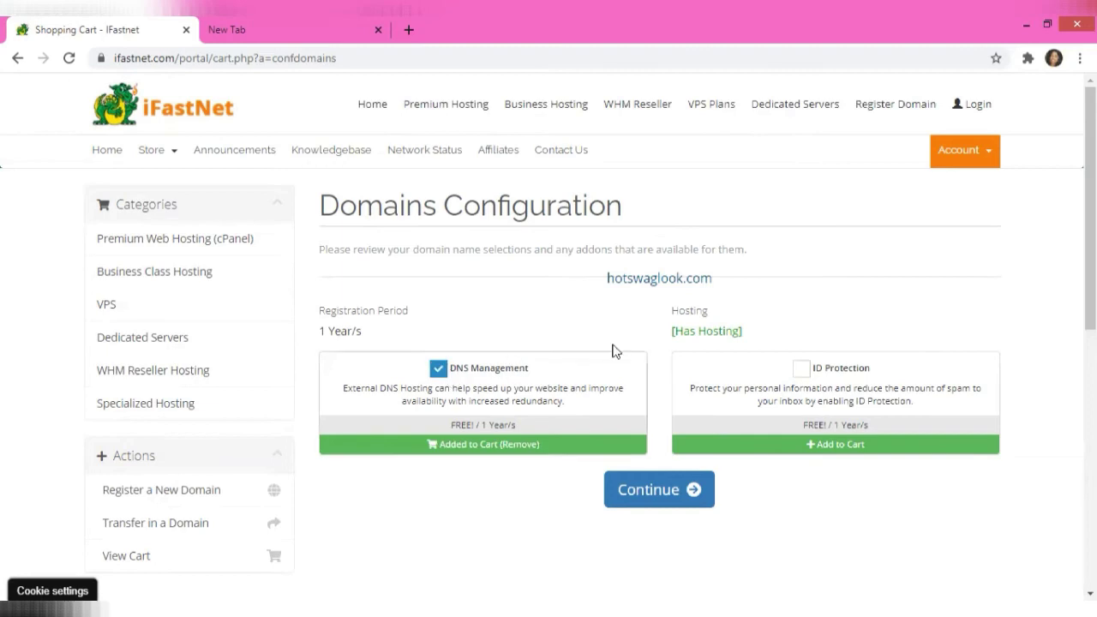
{"action": "left_click", "coordinate": [800, 369]}
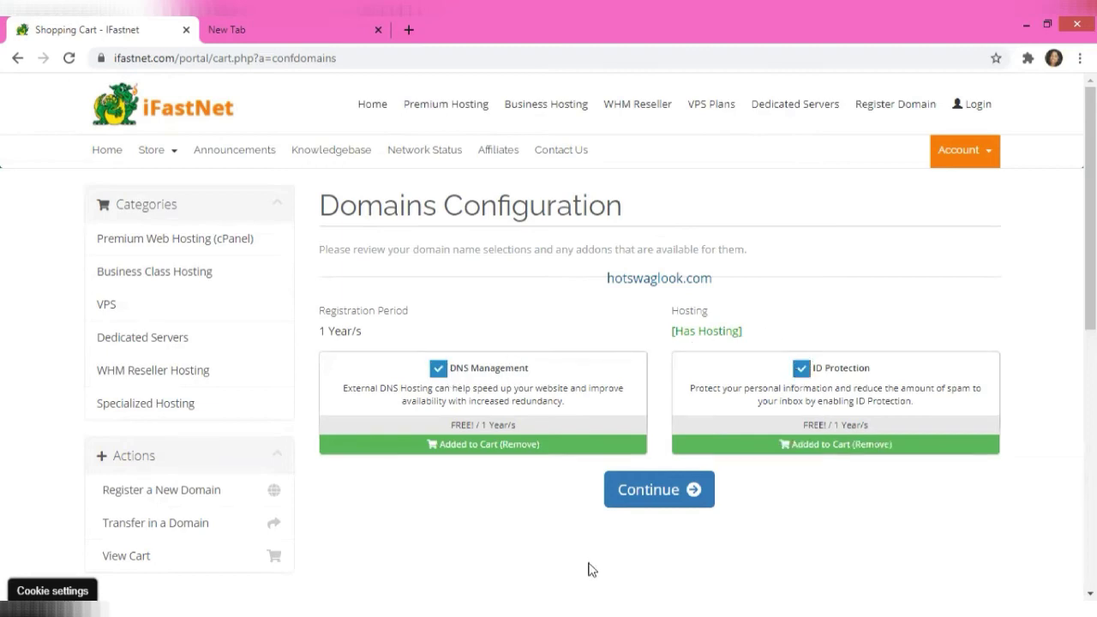
{"action": "left_click", "coordinate": [629, 504]}
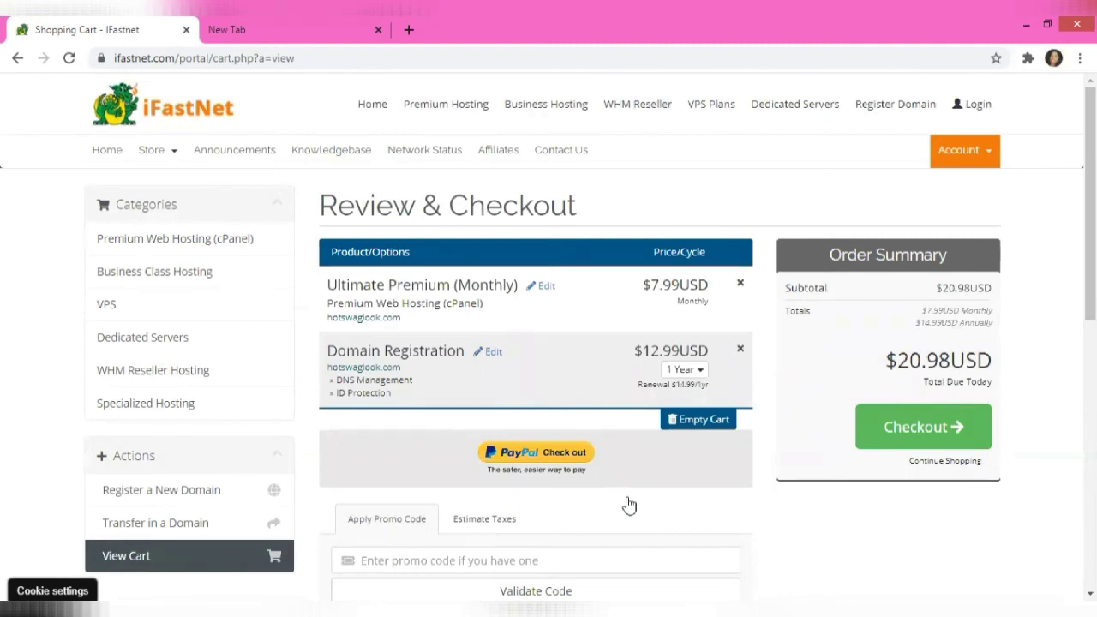
{"action": "left_click", "coordinate": [669, 367]}
{"action": "left_click", "coordinate": [668, 367]}
{"action": "scroll", "coordinate": [1090, 204], "scroll_direction": "down", "scroll_amount": 3}
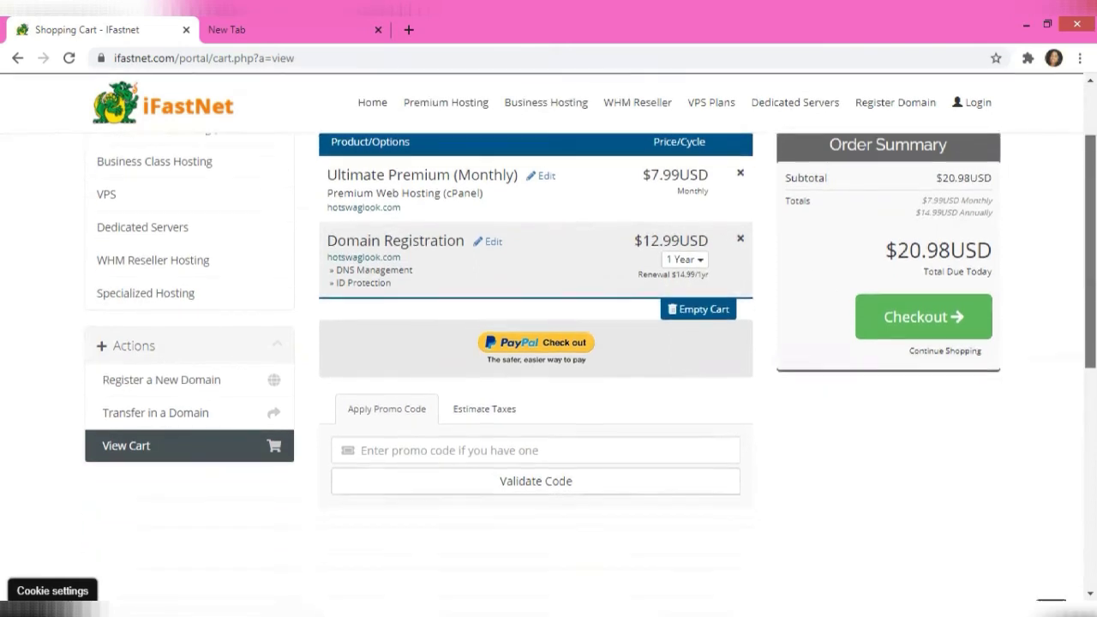
{"action": "scroll", "coordinate": [548, 343], "scroll_direction": "up", "scroll_amount": 3}
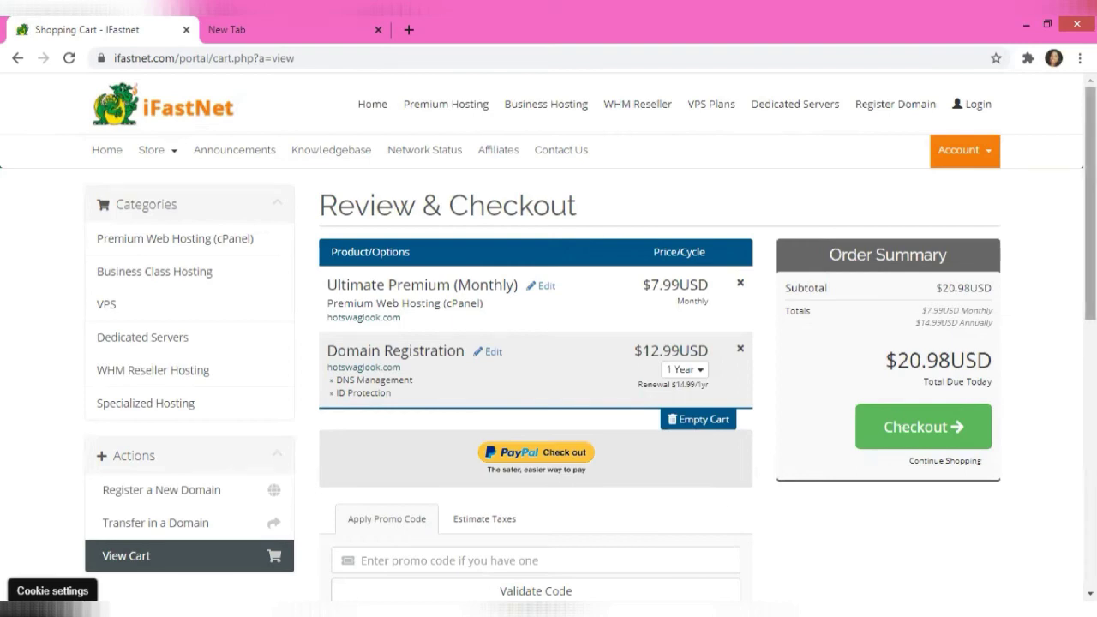
{"action": "scroll", "coordinate": [369, 514], "scroll_direction": "down", "scroll_amount": 3}
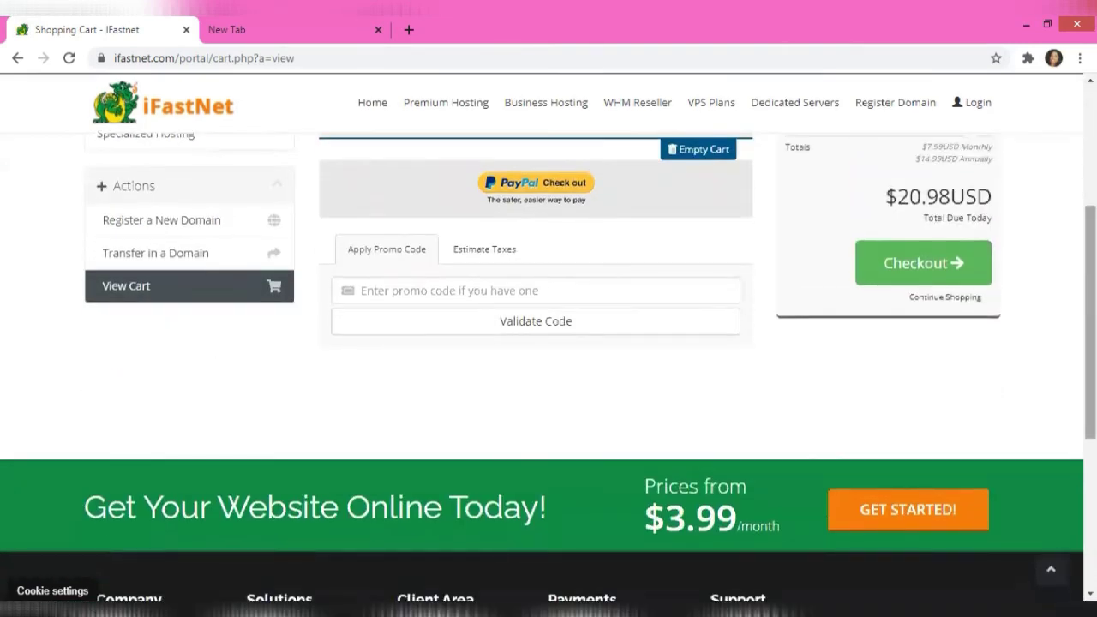
{"action": "left_click", "coordinate": [497, 251]}
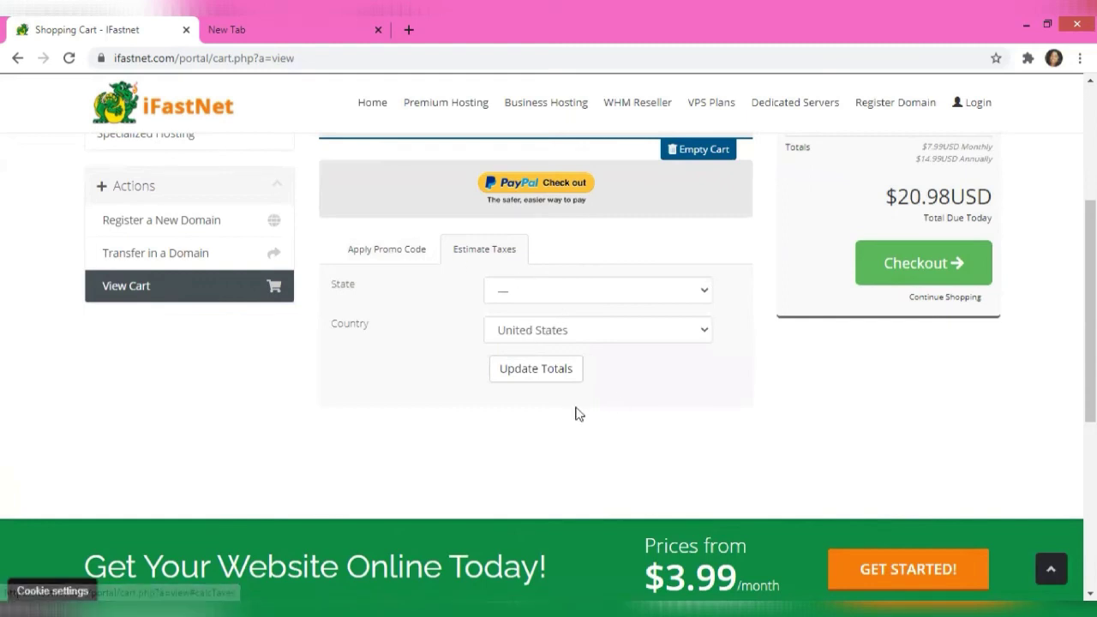
{"action": "left_click", "coordinate": [381, 248]}
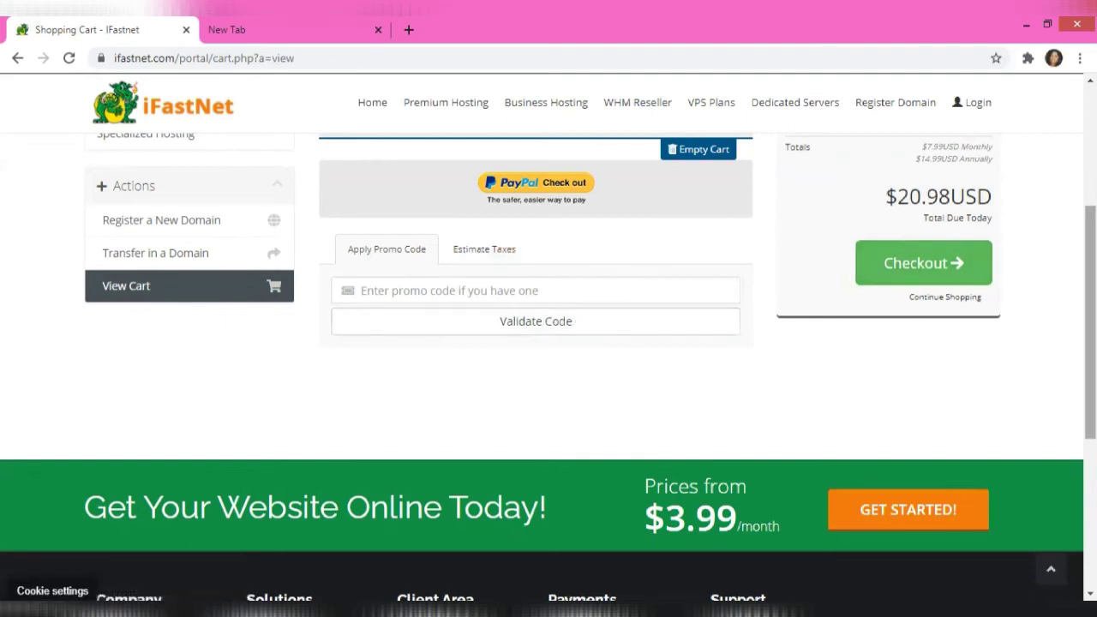
{"action": "scroll", "coordinate": [455, 245], "scroll_direction": "up", "scroll_amount": 2}
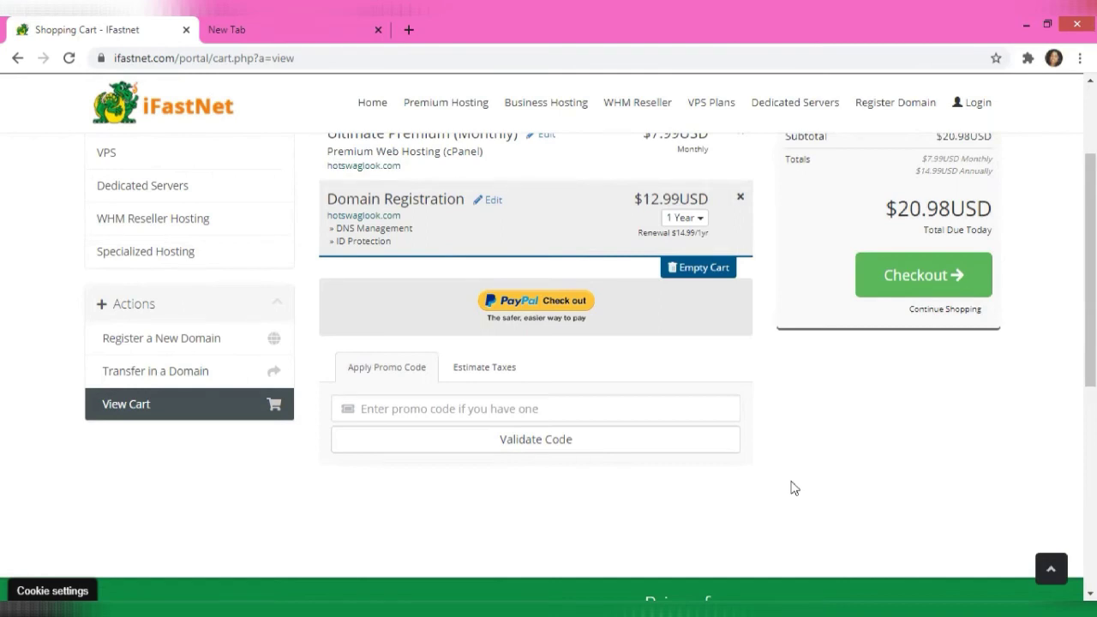
Proceed from the Order Summary to the Checkout page
{"action": "left_click", "coordinate": [932, 294]}
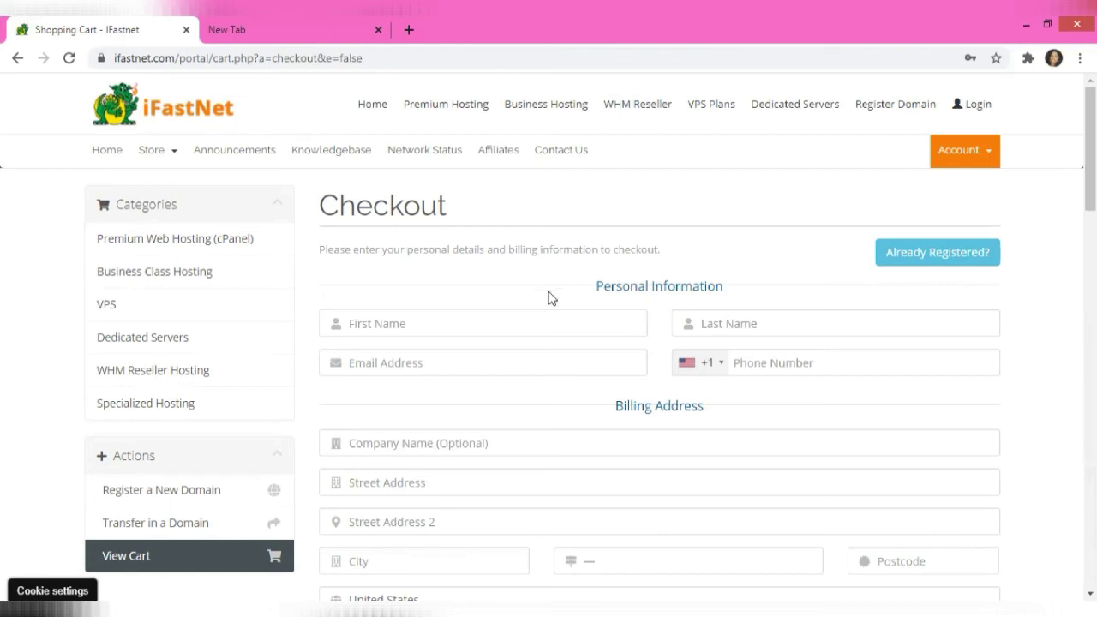
Enter the contact's first name, last name, e-mail address and phone number
{"action": "key", "text": "Tab"}
{"action": "key", "text": "Tab"}
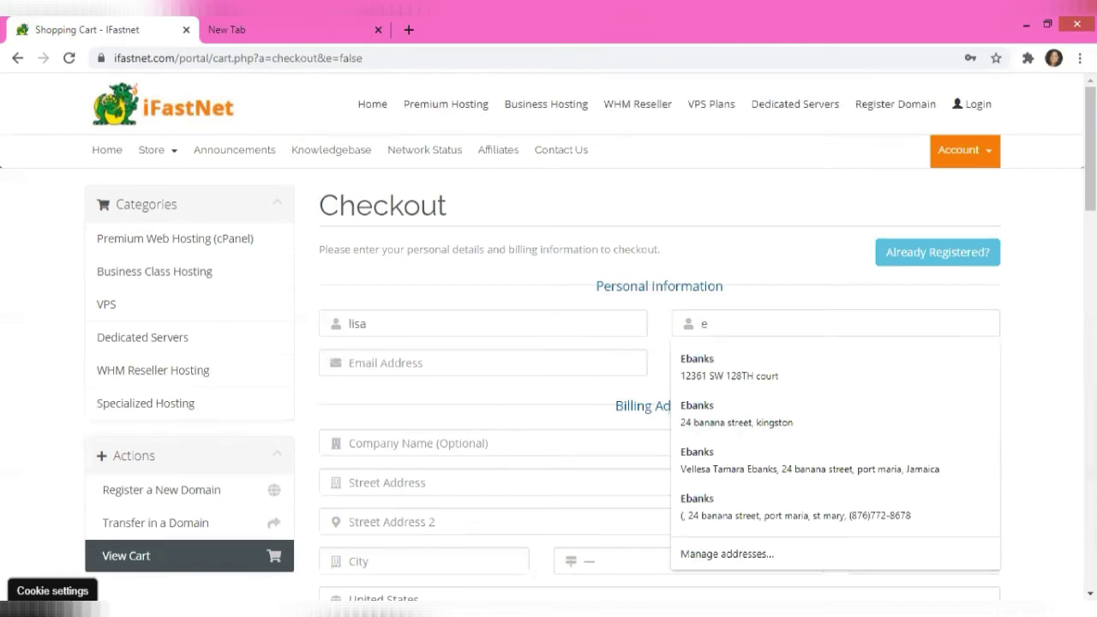
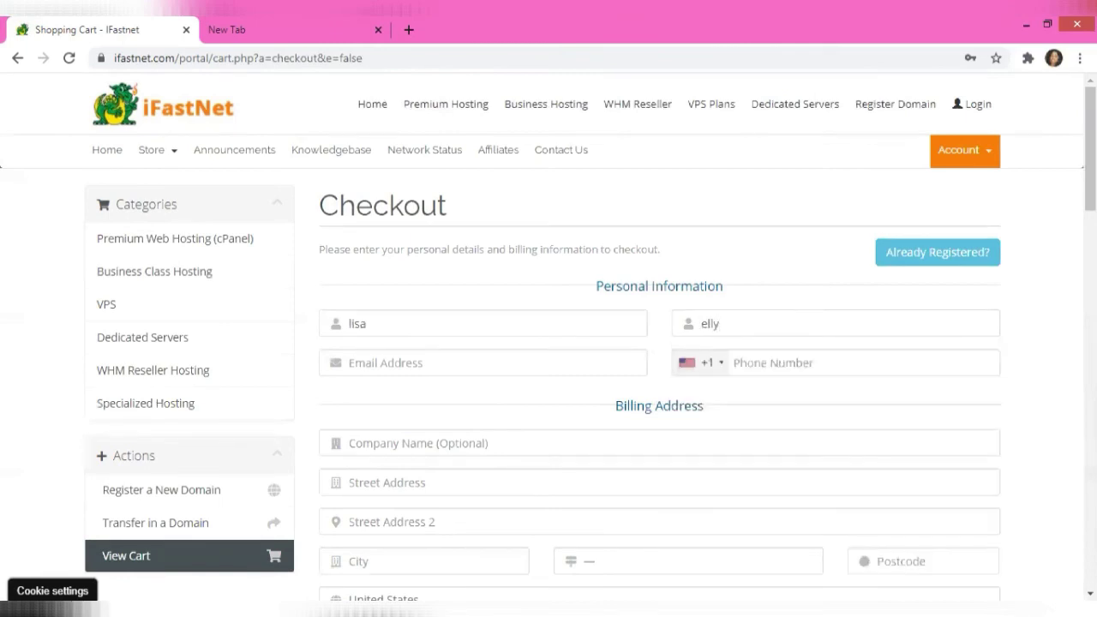
{"action": "scroll", "coordinate": [548, 343], "scroll_direction": "down", "scroll_amount": 2}
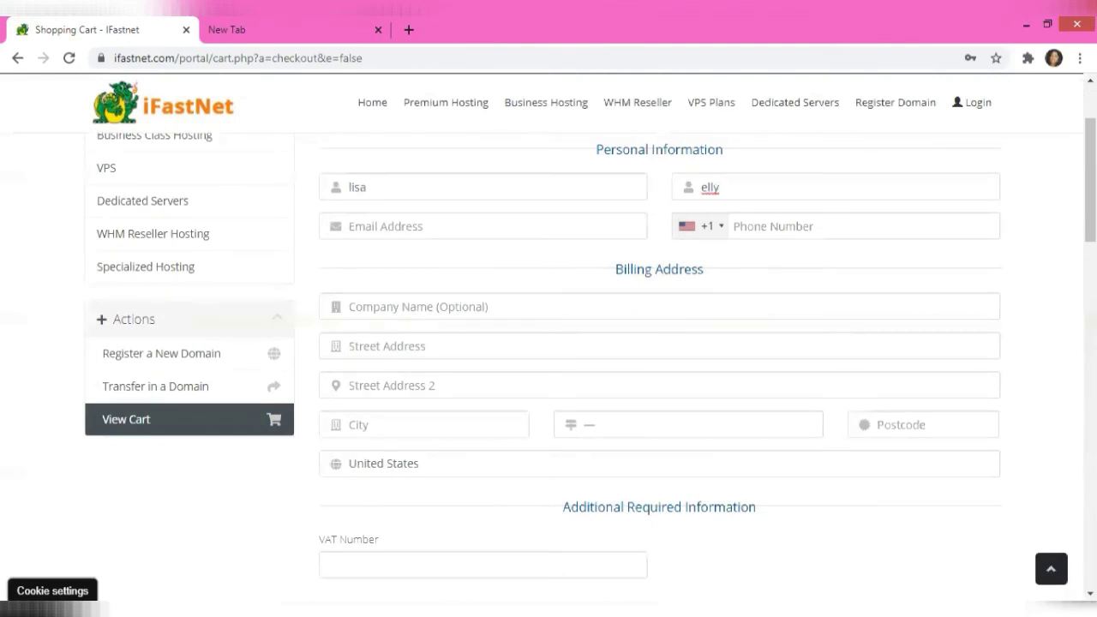
{"action": "left_click", "coordinate": [489, 227]}
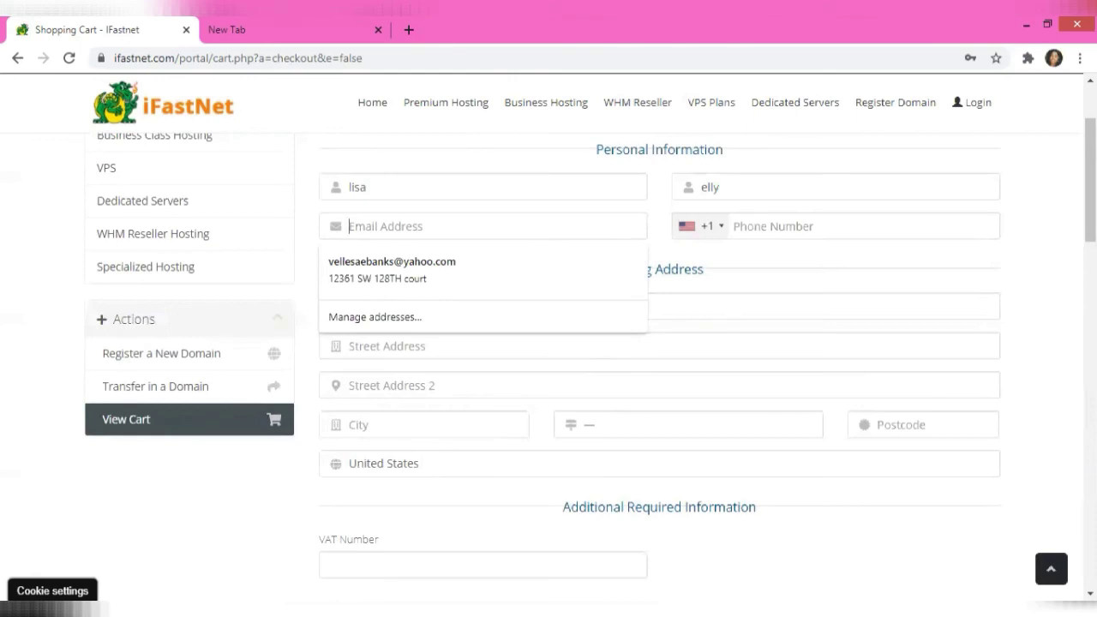
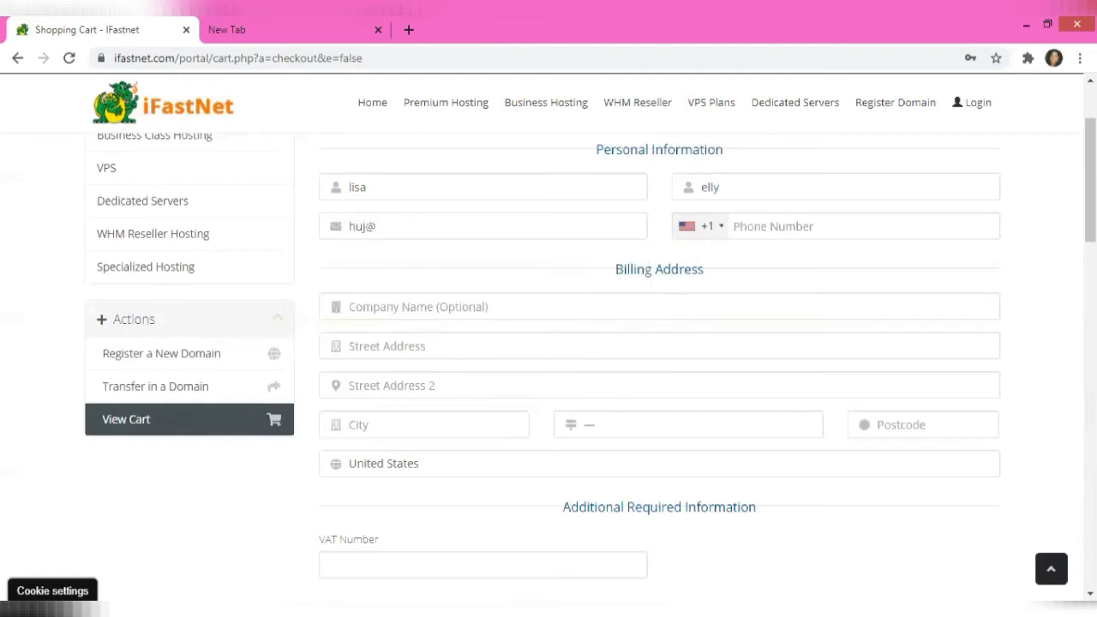
{"action": "left_click", "coordinate": [771, 226]}
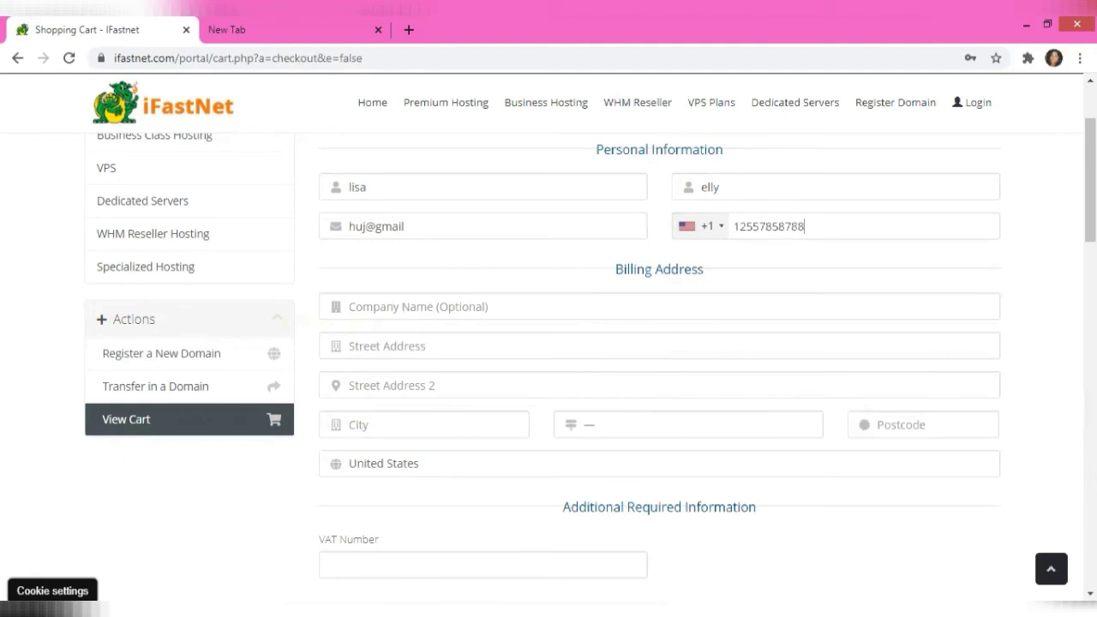
Fill in the company name and both street address lines of the billing address
{"action": "left_click", "coordinate": [411, 306]}
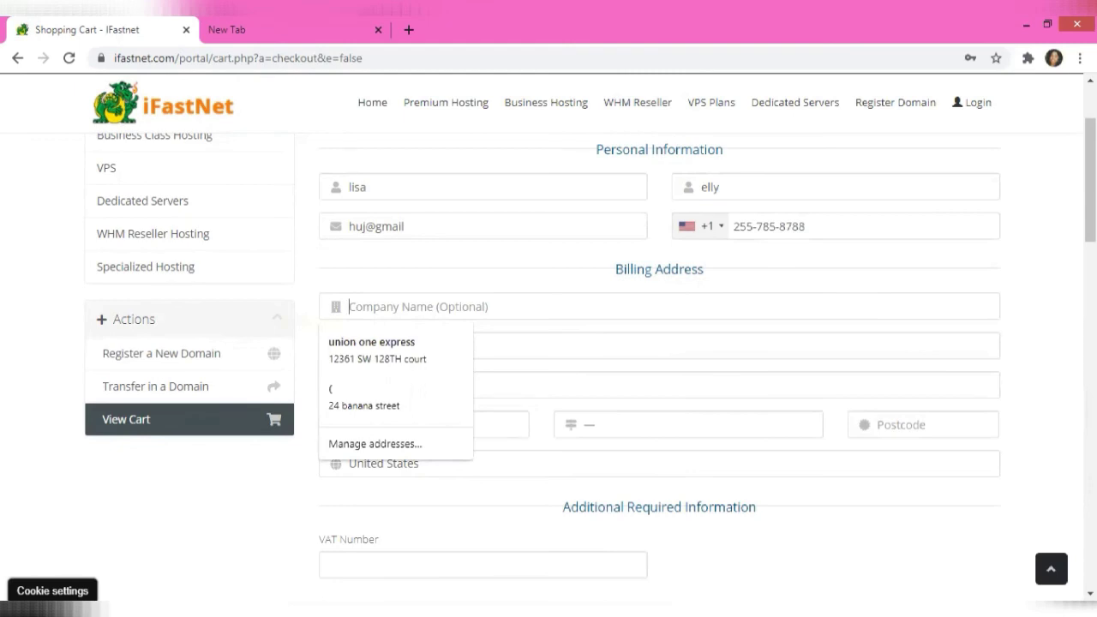
{"action": "type", "text": "hots"}
{"action": "type", "text": "w"}
{"action": "type", "text": "ap"}
{"action": "left_click", "coordinate": [395, 345]}
{"action": "type", "text": "jjhhhghgnn"}
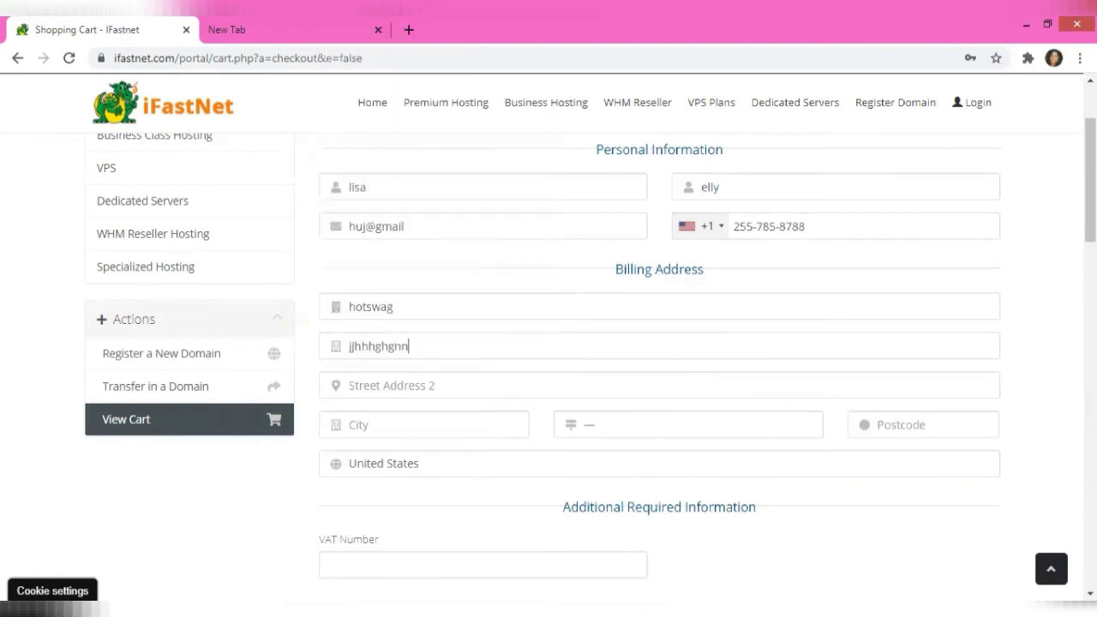
{"action": "scroll", "coordinate": [659, 359], "scroll_direction": "down", "scroll_amount": 1}
{"action": "left_click", "coordinate": [394, 322]}
{"action": "type", "text": "hhghjj"}
Enter the billing city, choose a US state from the list, and type the postcode
{"action": "scroll", "coordinate": [658, 360], "scroll_direction": "down", "scroll_amount": 1}
{"action": "left_click", "coordinate": [368, 302]}
{"action": "type", "text": "gbgh"}
{"action": "left_click", "coordinate": [688, 303]}
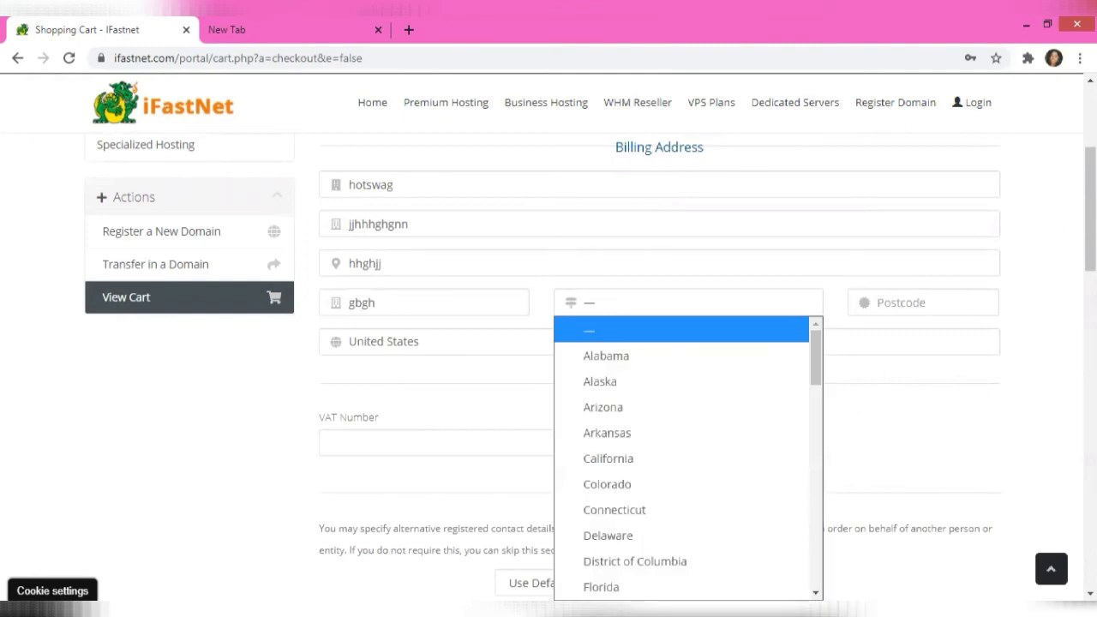
{"action": "scroll", "coordinate": [682, 454], "scroll_direction": "down", "scroll_amount": 3}
{"action": "scroll", "coordinate": [682, 454], "scroll_direction": "down", "scroll_amount": 1}
{"action": "left_click", "coordinate": [605, 351]}
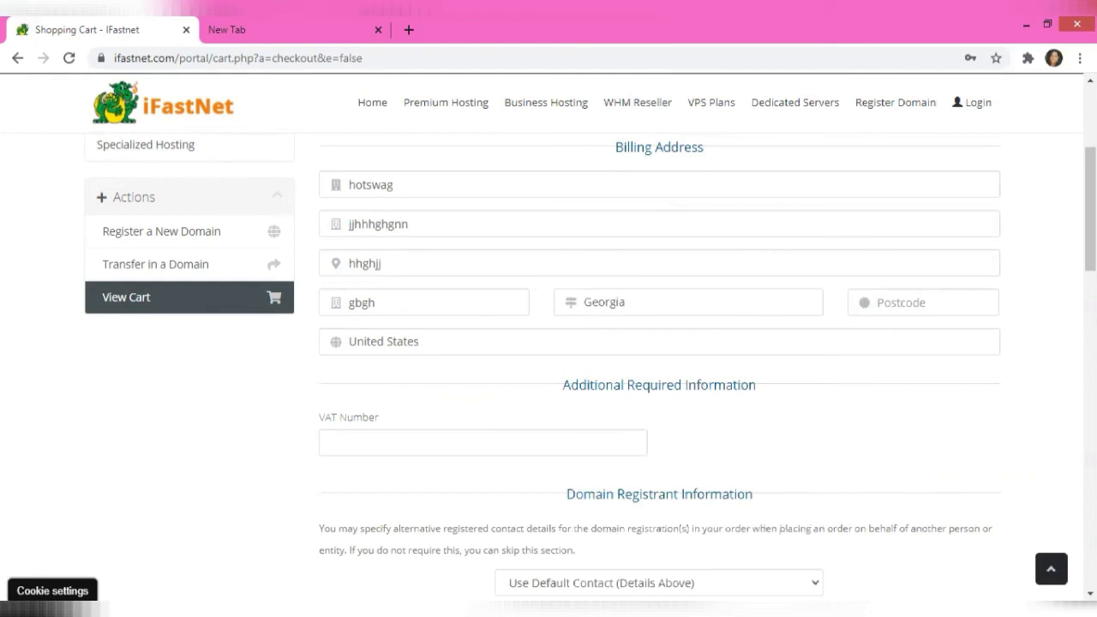
{"action": "left_click", "coordinate": [923, 303]}
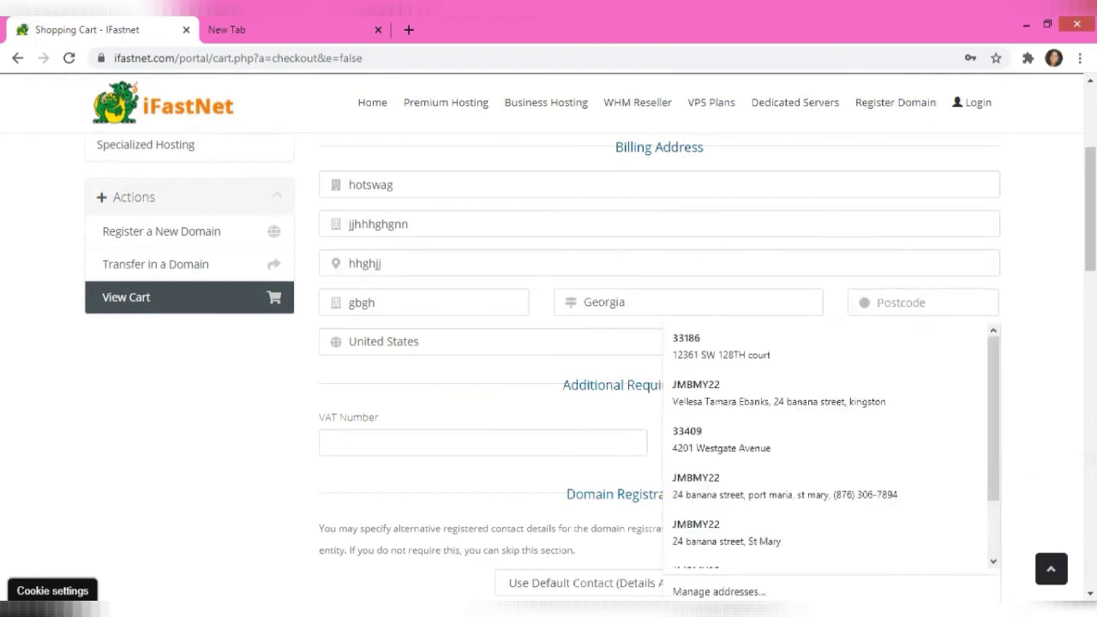
{"action": "type", "text": "3545758"}
{"action": "scroll", "coordinate": [548, 374], "scroll_direction": "down", "scroll_amount": 2}
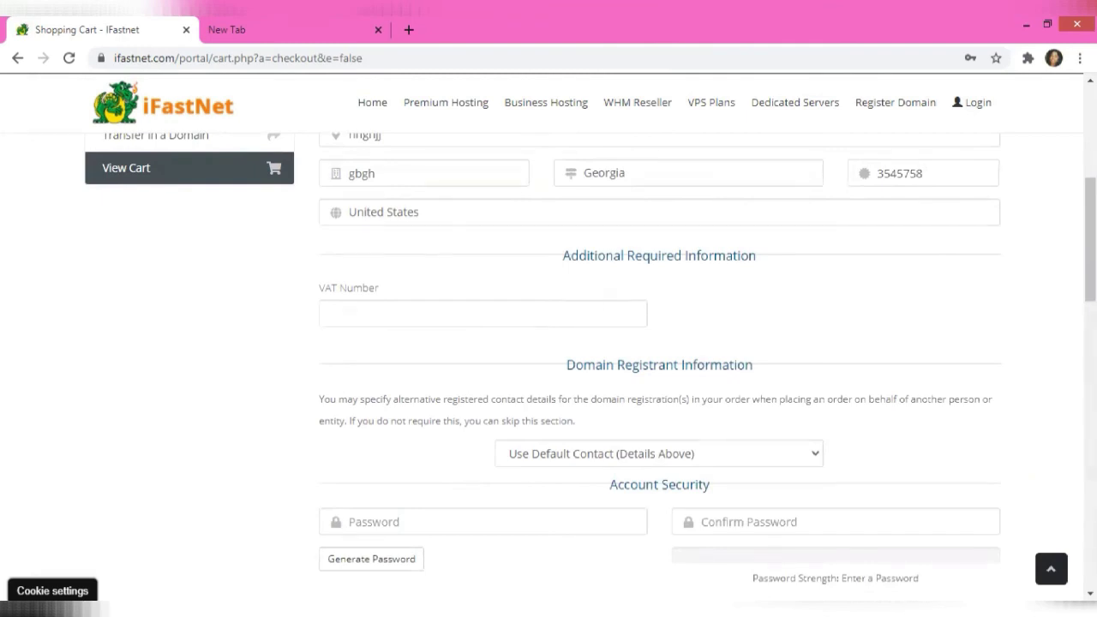
{"action": "scroll", "coordinate": [590, 374], "scroll_direction": "down", "scroll_amount": 1}
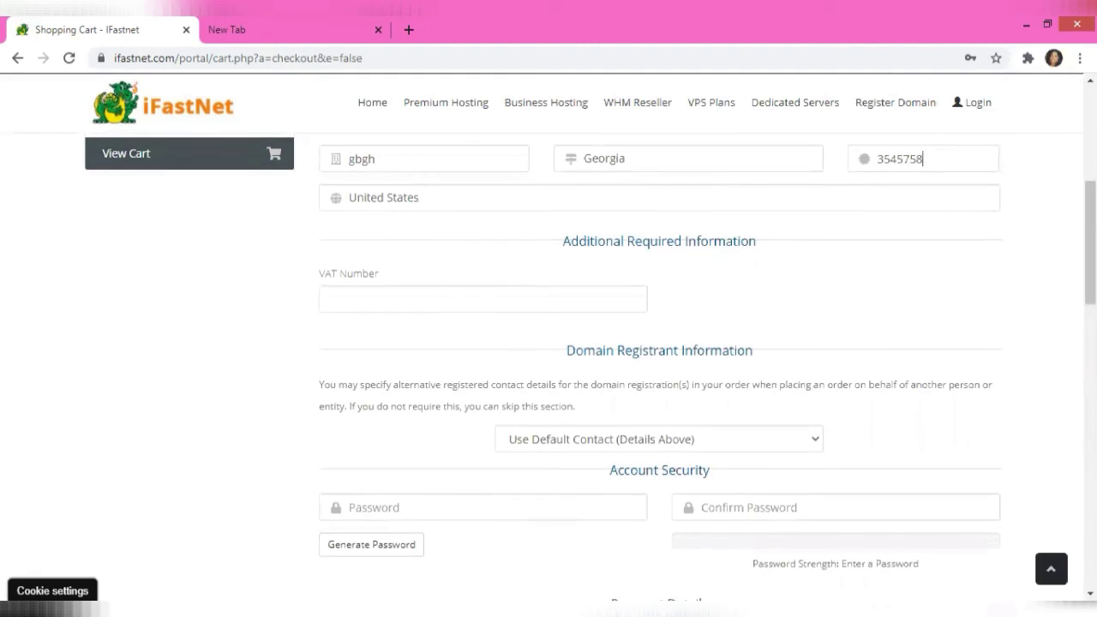
{"action": "scroll", "coordinate": [590, 374], "scroll_direction": "down", "scroll_amount": 1}
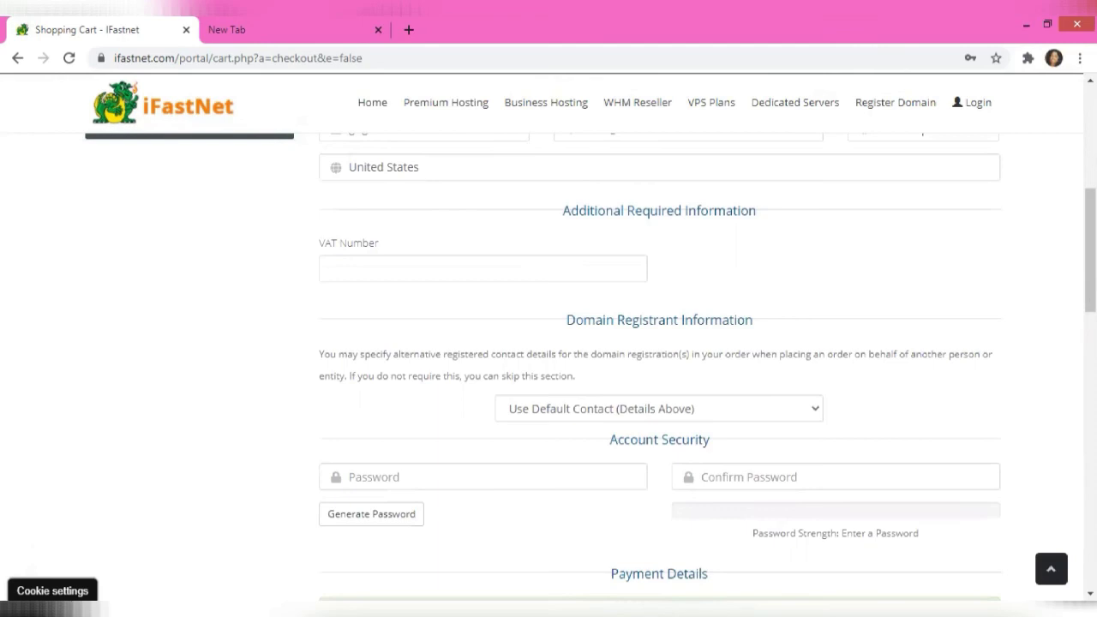
{"action": "scroll", "coordinate": [591, 375], "scroll_direction": "down", "scroll_amount": 1}
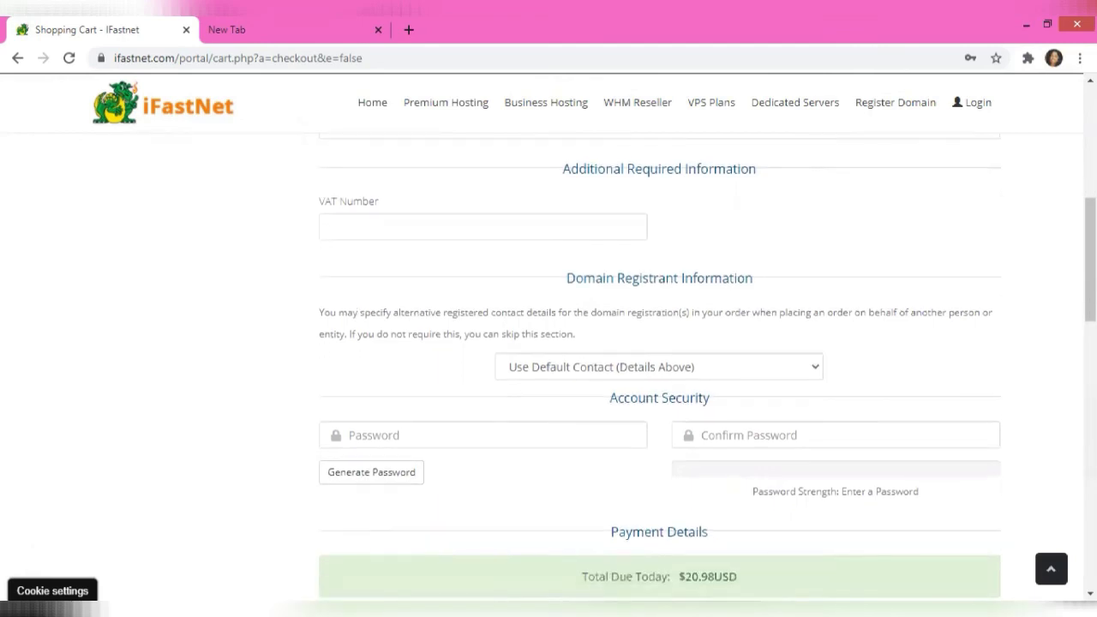
{"action": "scroll", "coordinate": [590, 374], "scroll_direction": "down", "scroll_amount": 3}
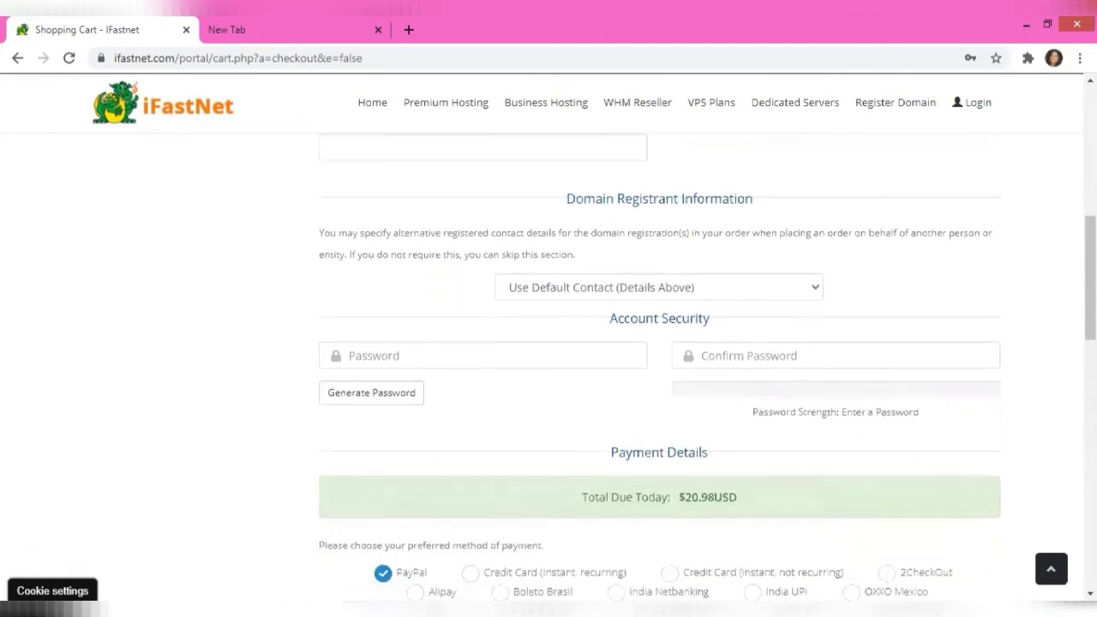
{"action": "scroll", "coordinate": [660, 356], "scroll_direction": "down", "scroll_amount": 2}
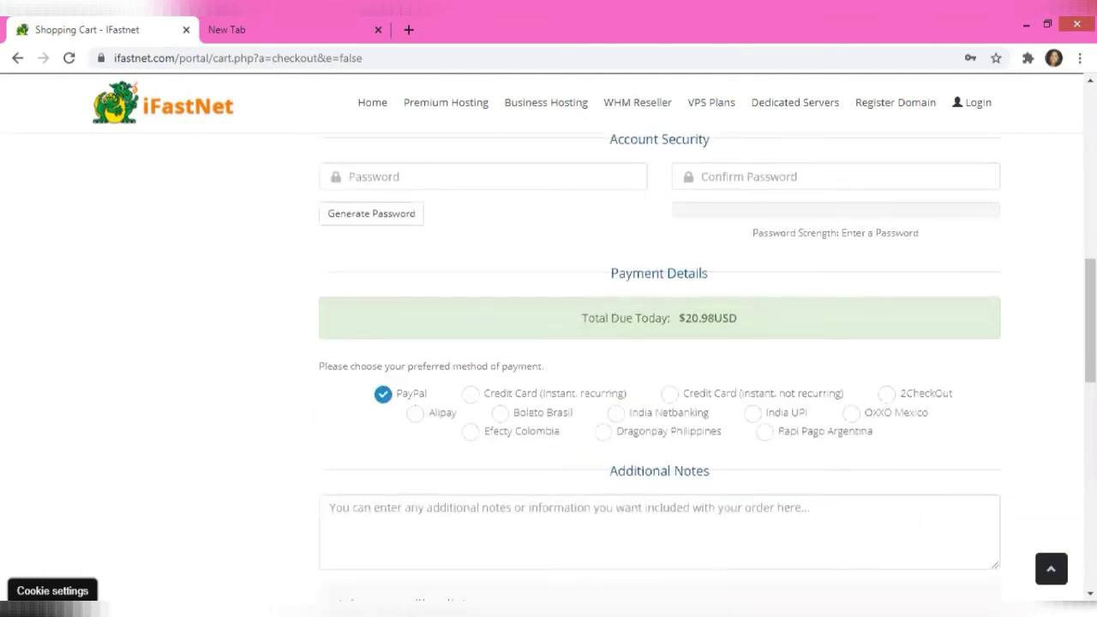
{"action": "scroll", "coordinate": [660, 356], "scroll_direction": "down", "scroll_amount": 5}
{"action": "scroll", "coordinate": [701, 374], "scroll_direction": "up", "scroll_amount": 1}
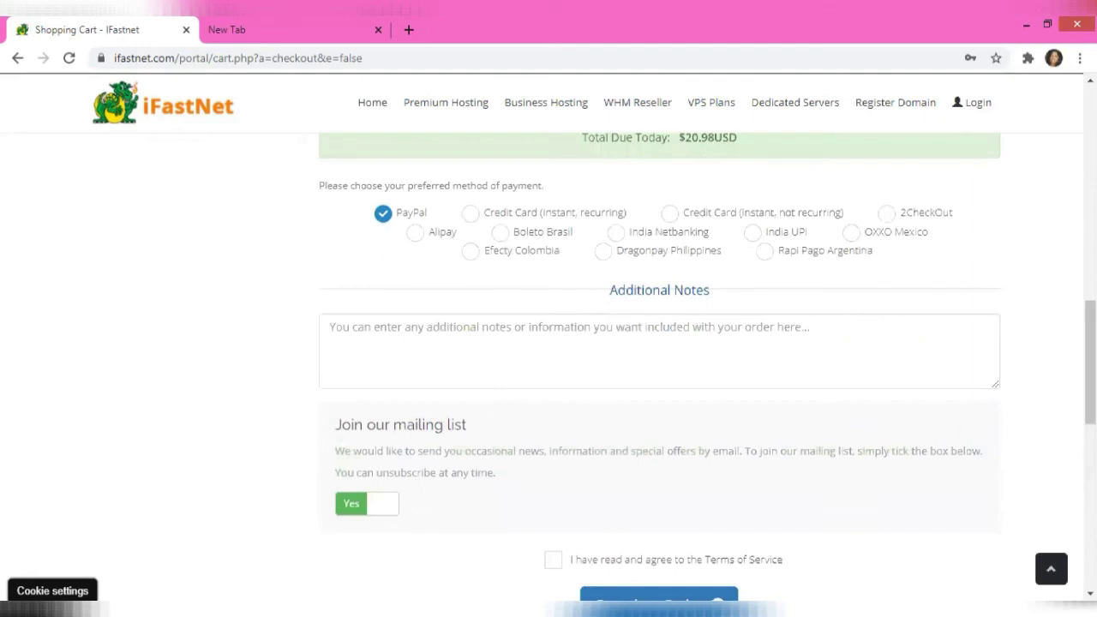
{"action": "scroll", "coordinate": [660, 356], "scroll_direction": "down", "scroll_amount": 3}
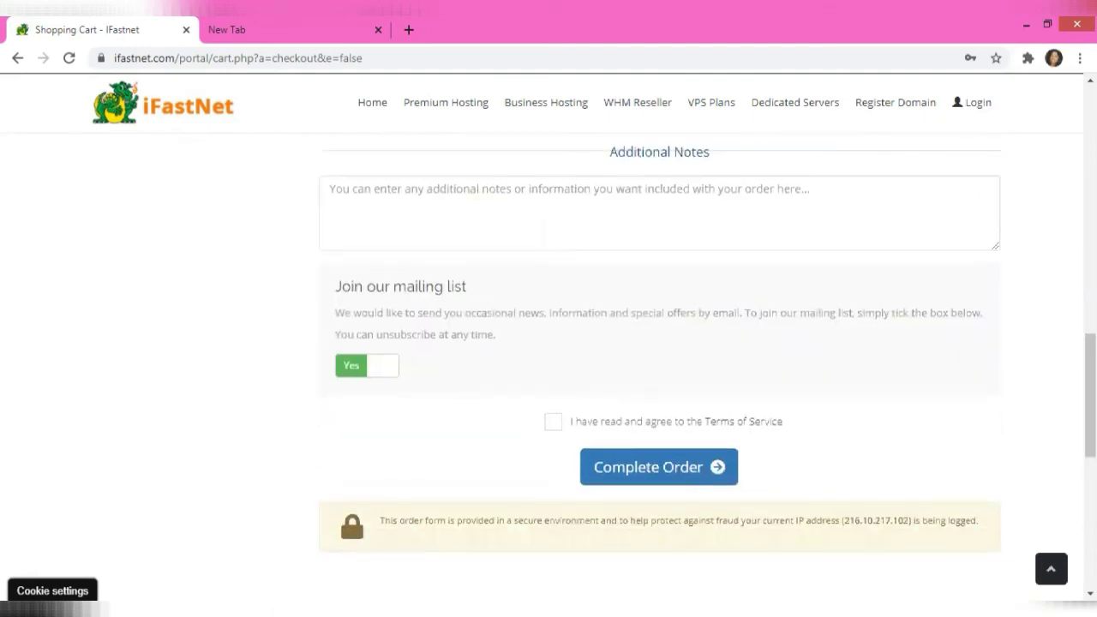
{"action": "scroll", "coordinate": [548, 375], "scroll_direction": "up", "scroll_amount": 1}
{"action": "scroll", "coordinate": [548, 376], "scroll_direction": "down", "scroll_amount": 6}
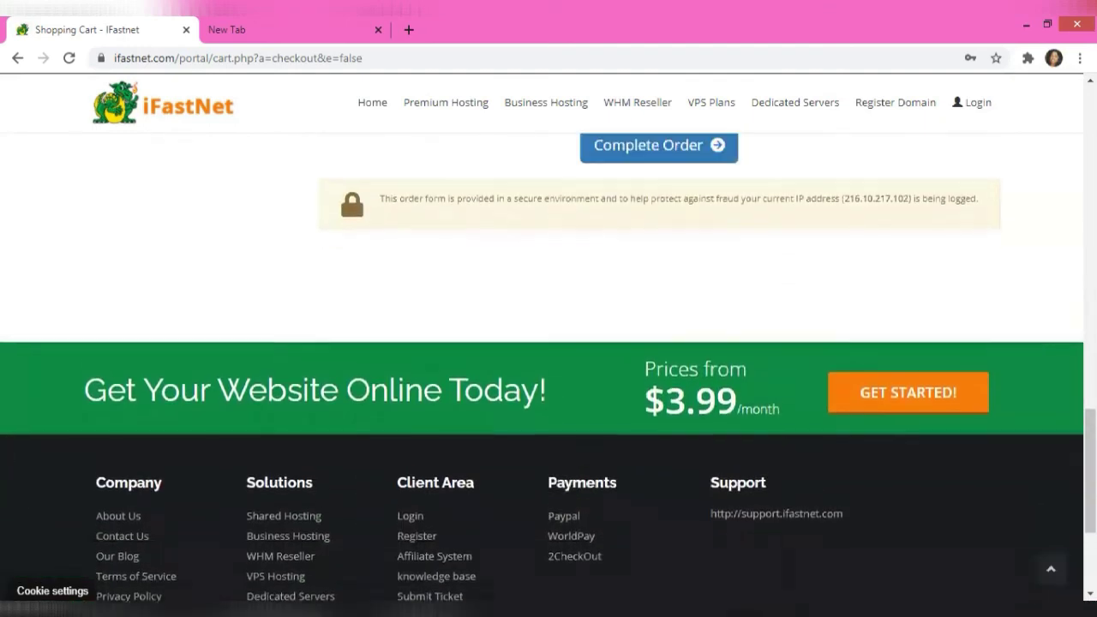
{"action": "scroll", "coordinate": [548, 375], "scroll_direction": "up", "scroll_amount": 2}
{"action": "scroll", "coordinate": [548, 376], "scroll_direction": "up", "scroll_amount": 1}
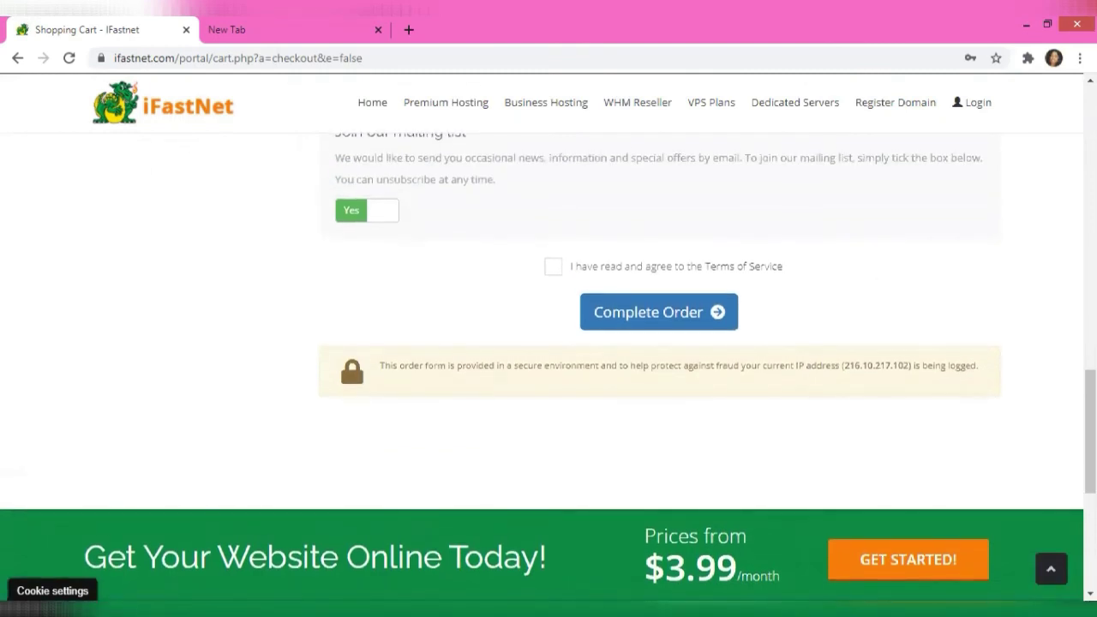
{"action": "scroll", "coordinate": [548, 376], "scroll_direction": "up", "scroll_amount": 8}
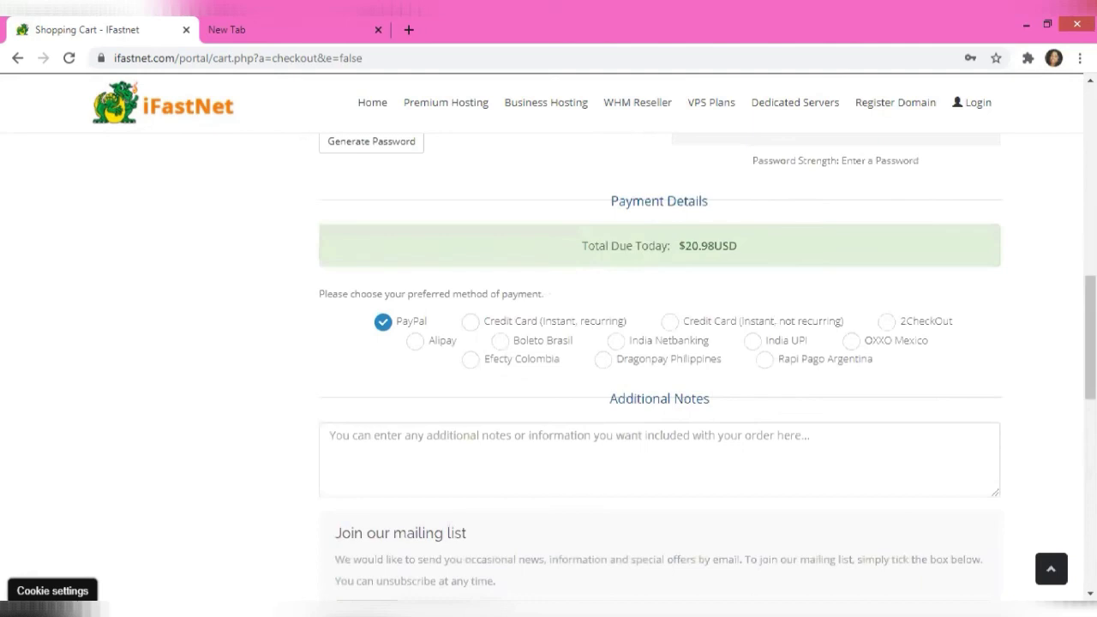
{"action": "scroll", "coordinate": [549, 375], "scroll_direction": "up", "scroll_amount": 3}
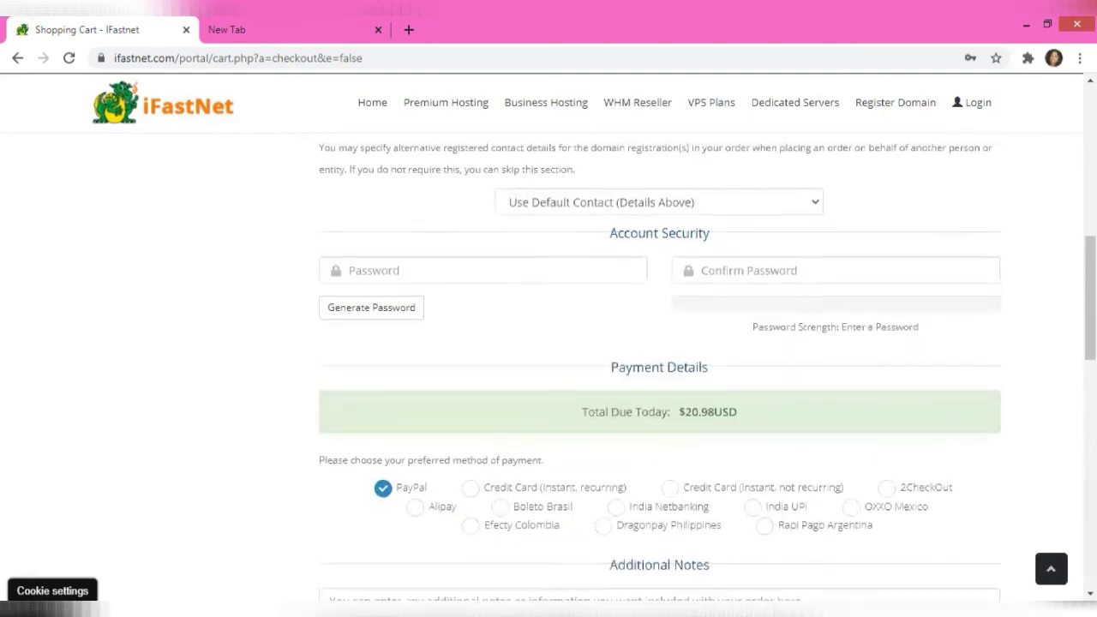
{"action": "scroll", "coordinate": [548, 375], "scroll_direction": "up", "scroll_amount": 2}
{"action": "scroll", "coordinate": [548, 375], "scroll_direction": "up", "scroll_amount": 3}
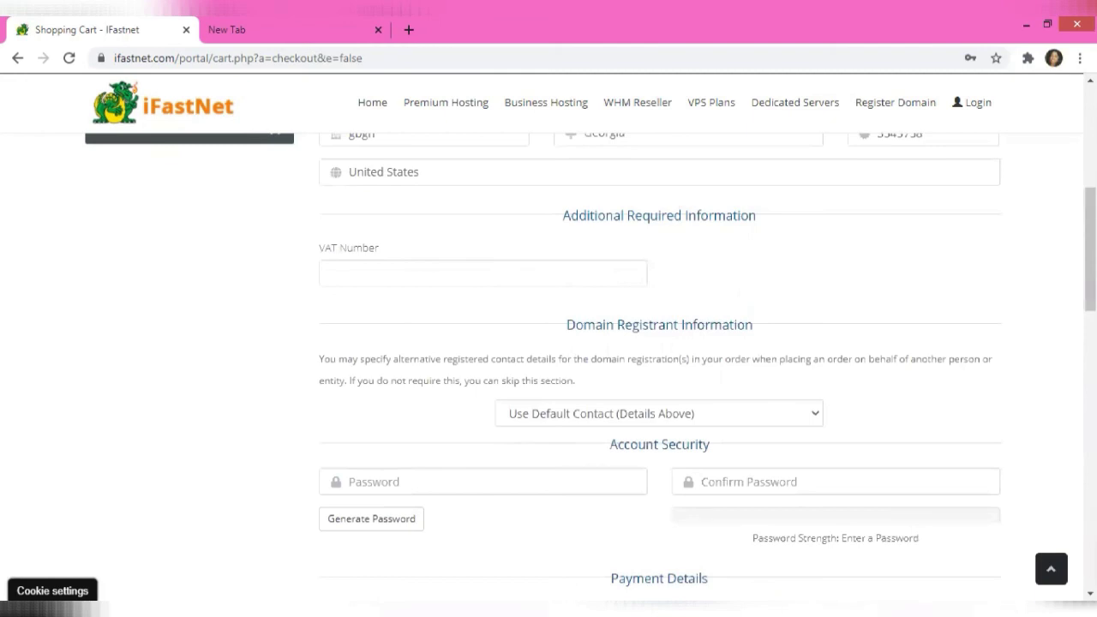
{"action": "scroll", "coordinate": [548, 375], "scroll_direction": "up", "scroll_amount": 2}
{"action": "scroll", "coordinate": [548, 375], "scroll_direction": "down", "scroll_amount": 5}
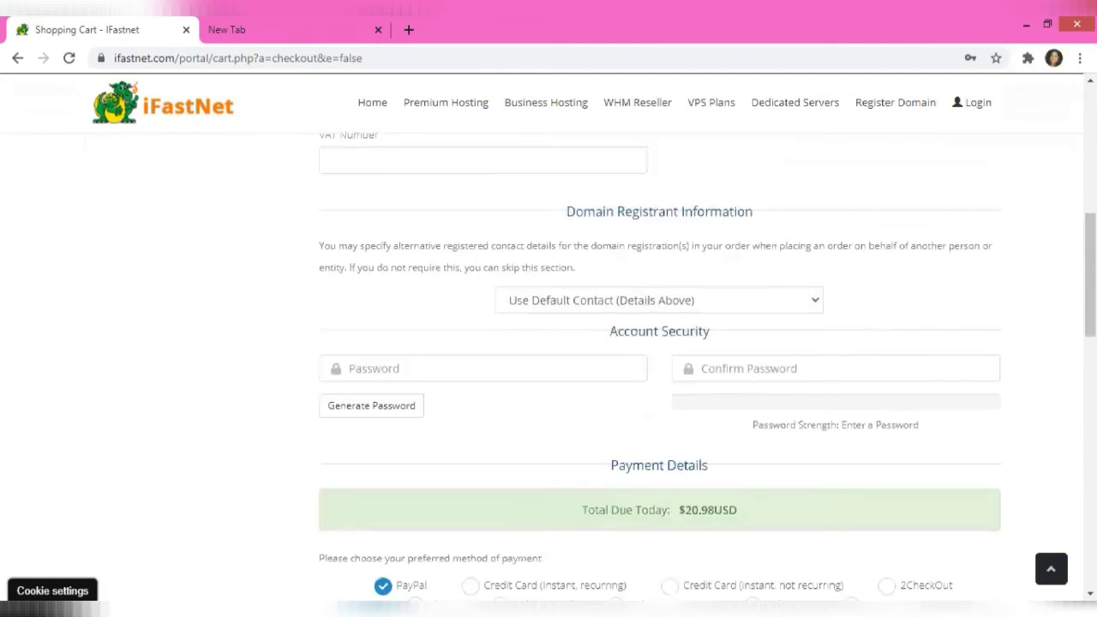
{"action": "scroll", "coordinate": [548, 376], "scroll_direction": "down", "scroll_amount": 1}
{"action": "scroll", "coordinate": [549, 375], "scroll_direction": "up", "scroll_amount": 3}
{"action": "scroll", "coordinate": [549, 376], "scroll_direction": "down", "scroll_amount": 6}
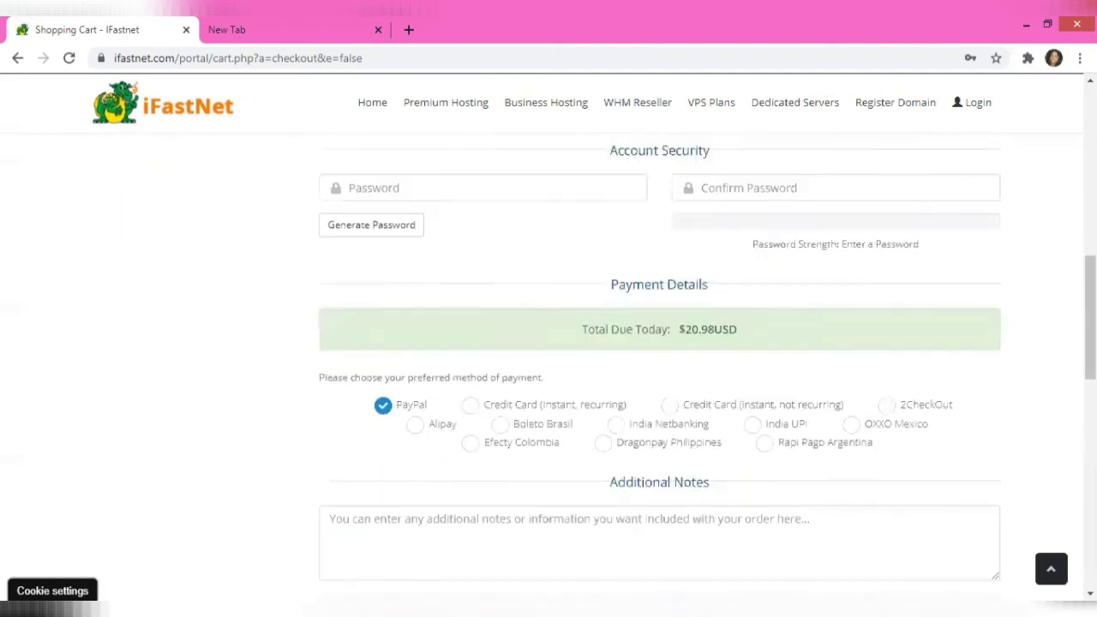
{"action": "scroll", "coordinate": [548, 376], "scroll_direction": "down", "scroll_amount": 8}
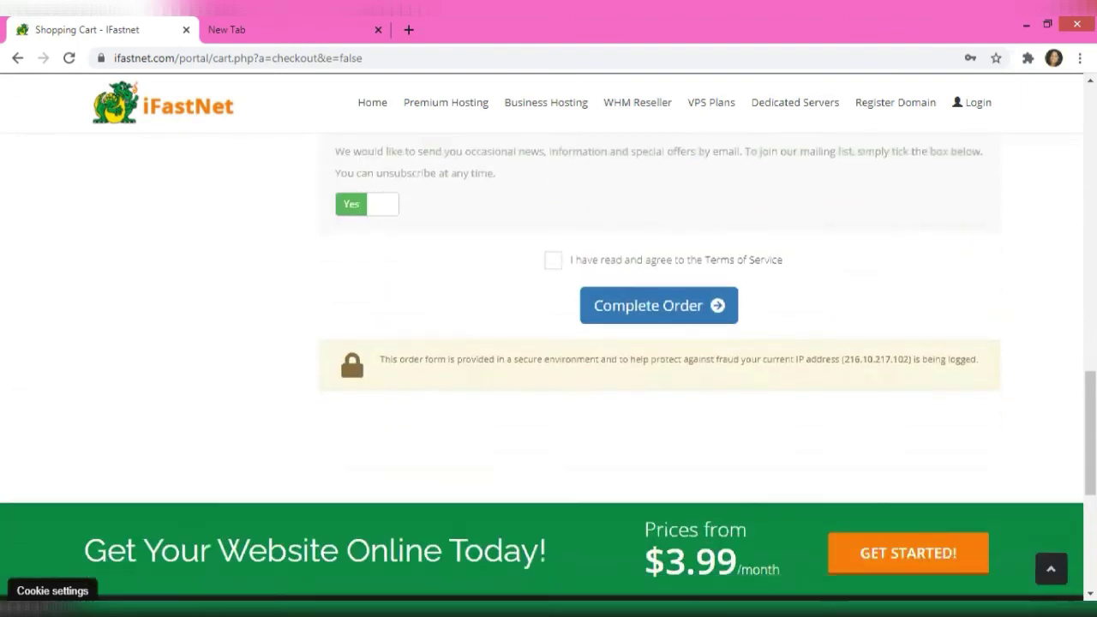
{"action": "scroll", "coordinate": [549, 375], "scroll_direction": "down", "scroll_amount": 2}
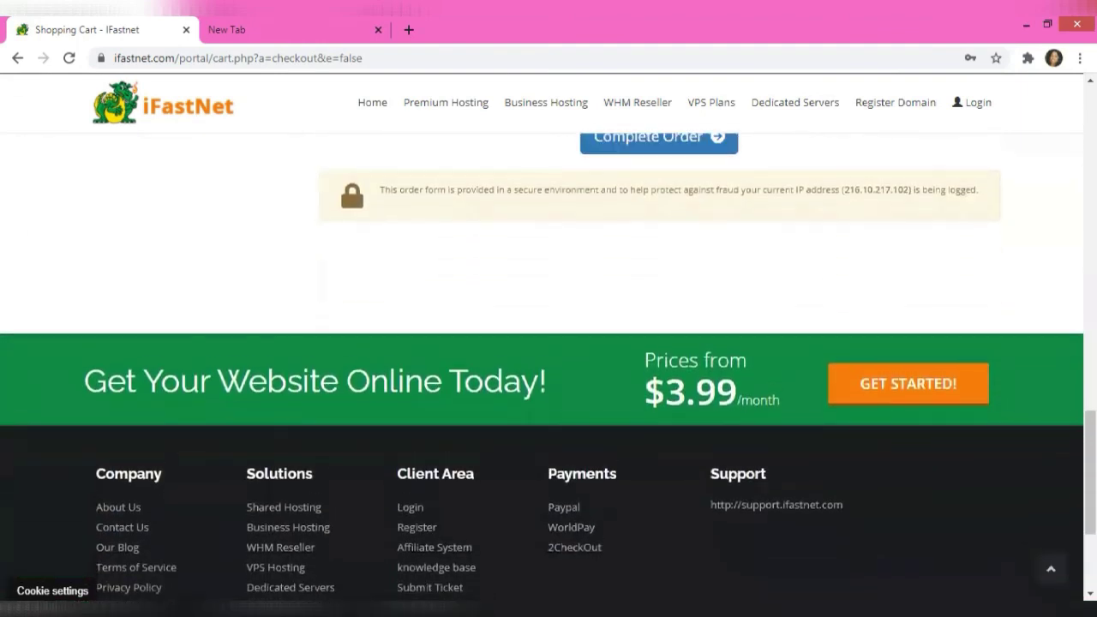
{"action": "scroll", "coordinate": [548, 375], "scroll_direction": "up", "scroll_amount": 1}
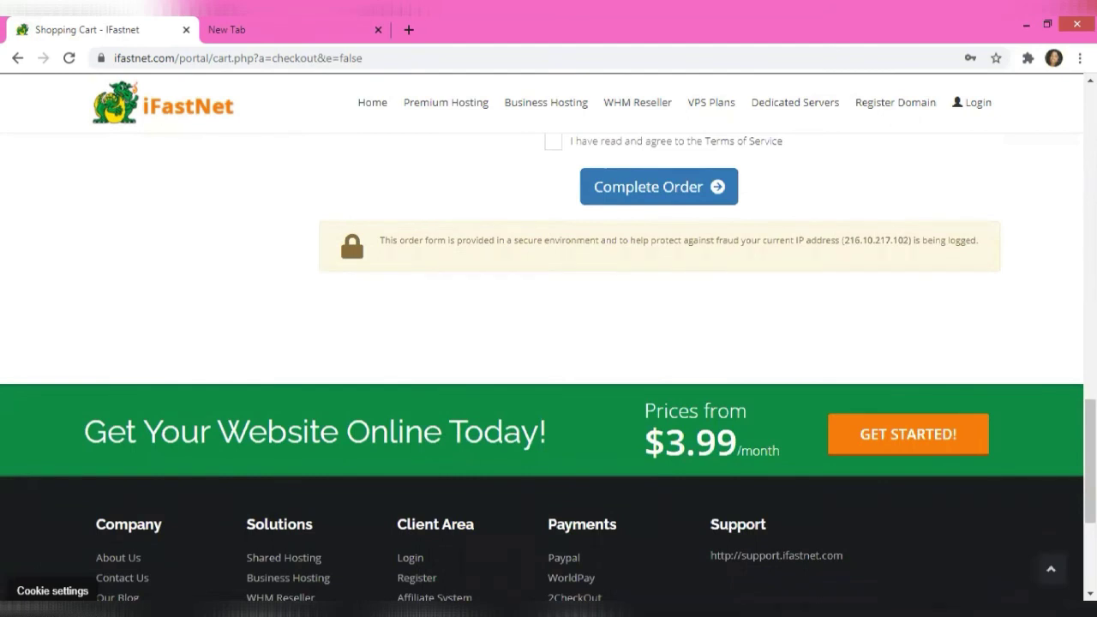
Submit Complete Order and review the e-mail, missing password and Terms errors
{"action": "left_click", "coordinate": [658, 186]}
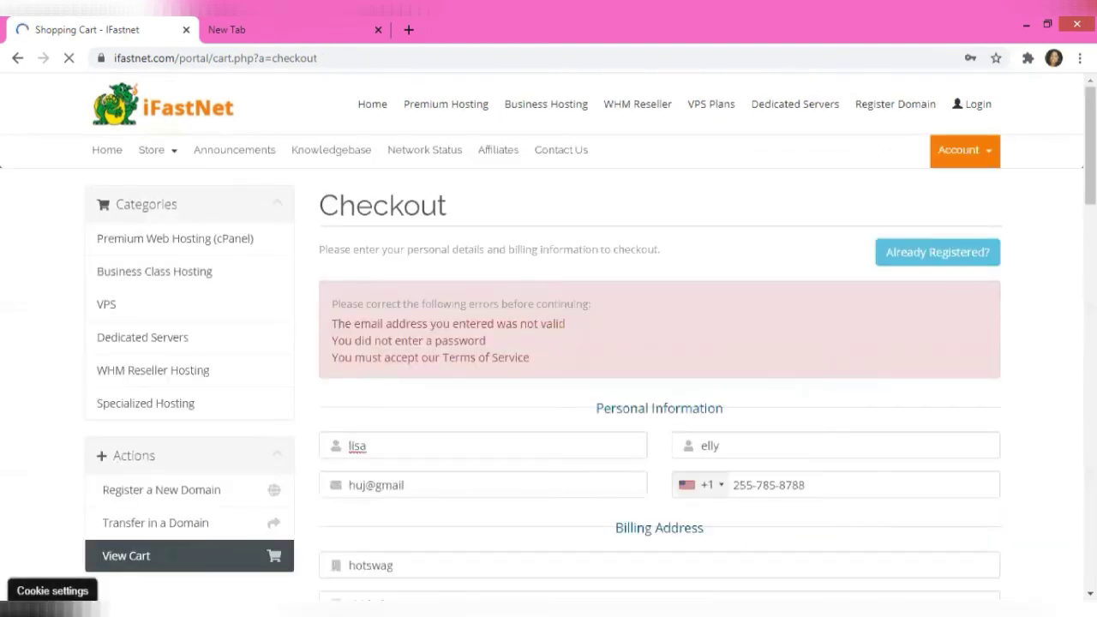
{"action": "scroll", "coordinate": [548, 377], "scroll_direction": "down", "scroll_amount": 8}
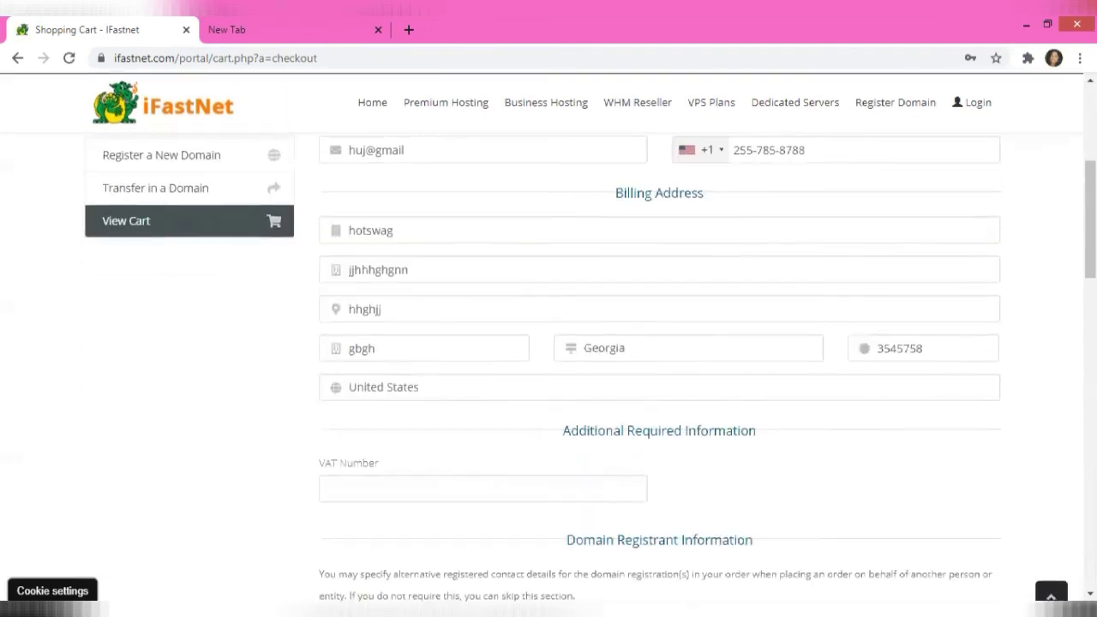
{"action": "scroll", "coordinate": [548, 377], "scroll_direction": "down", "scroll_amount": 4}
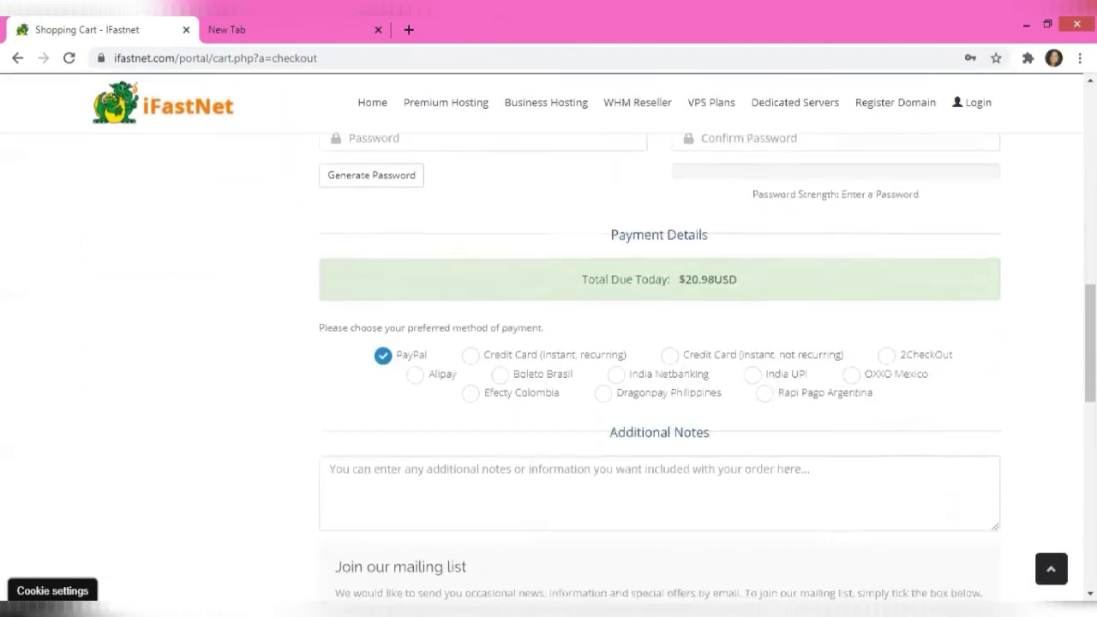
{"action": "scroll", "coordinate": [548, 377], "scroll_direction": "down", "scroll_amount": 2}
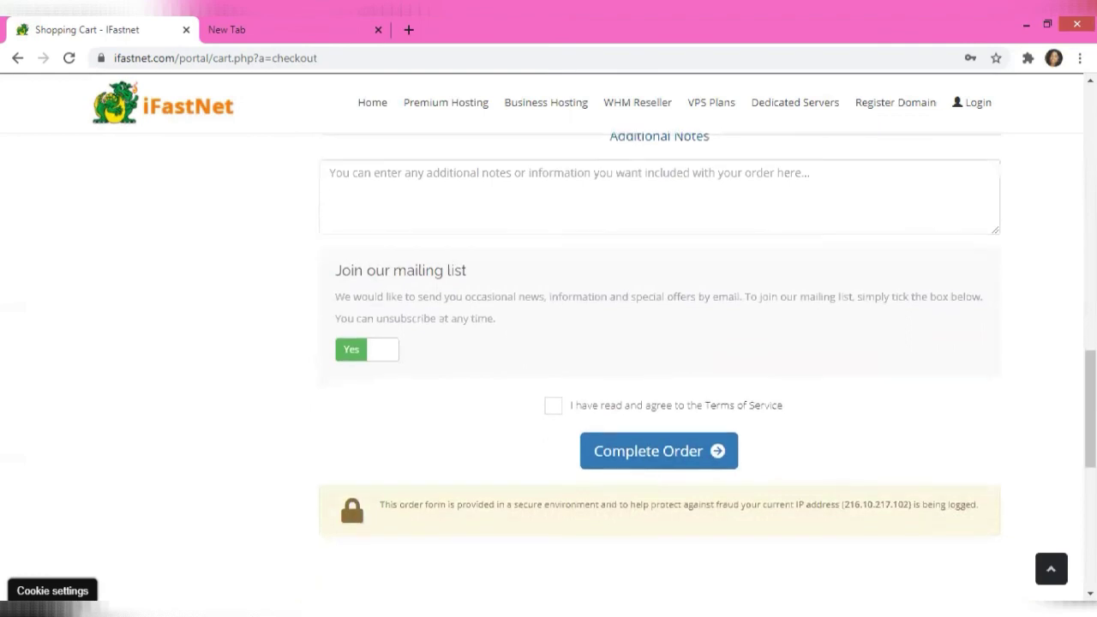
{"action": "scroll", "coordinate": [549, 377], "scroll_direction": "down", "scroll_amount": 3}
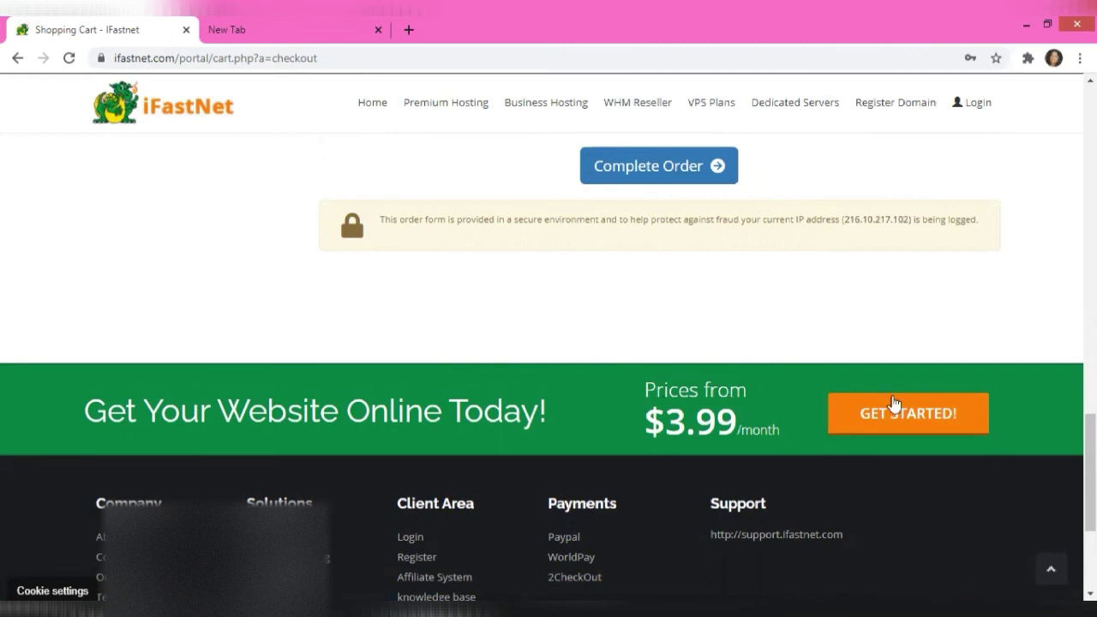
{"action": "left_click", "coordinate": [915, 413]}
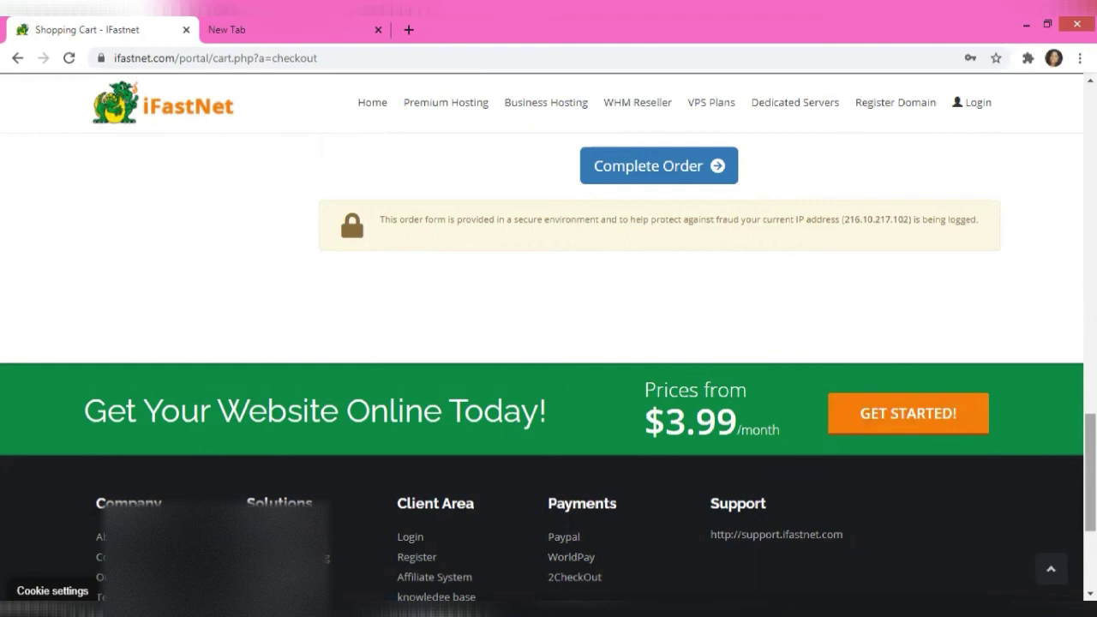
{"action": "scroll", "coordinate": [1090, 472], "scroll_direction": "up", "scroll_amount": 4}
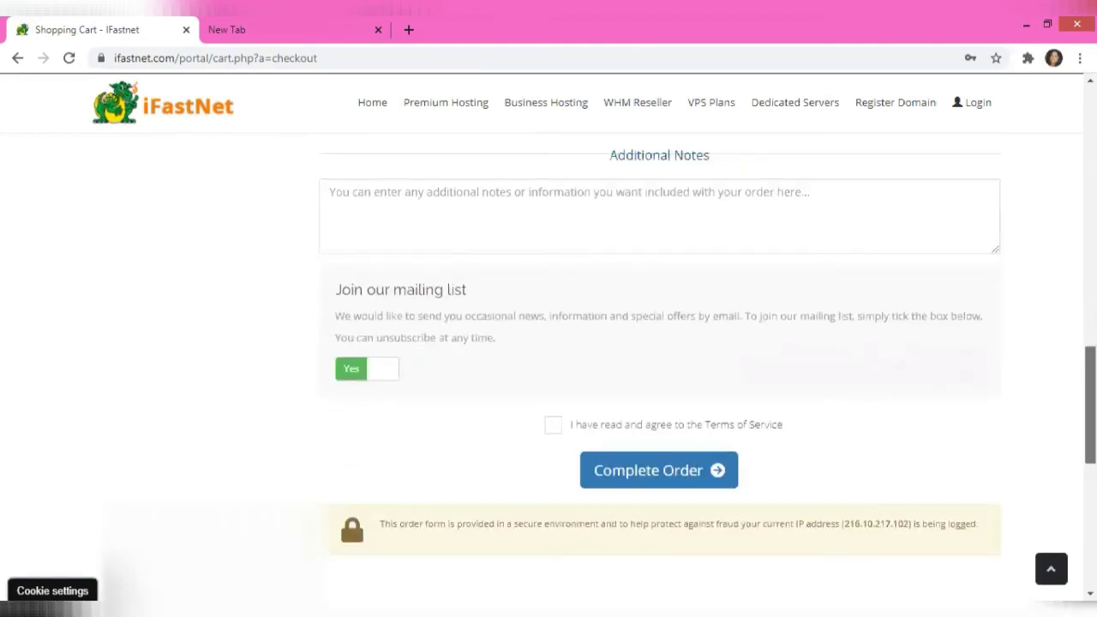
{"action": "scroll", "coordinate": [1090, 403], "scroll_direction": "up", "scroll_amount": 5}
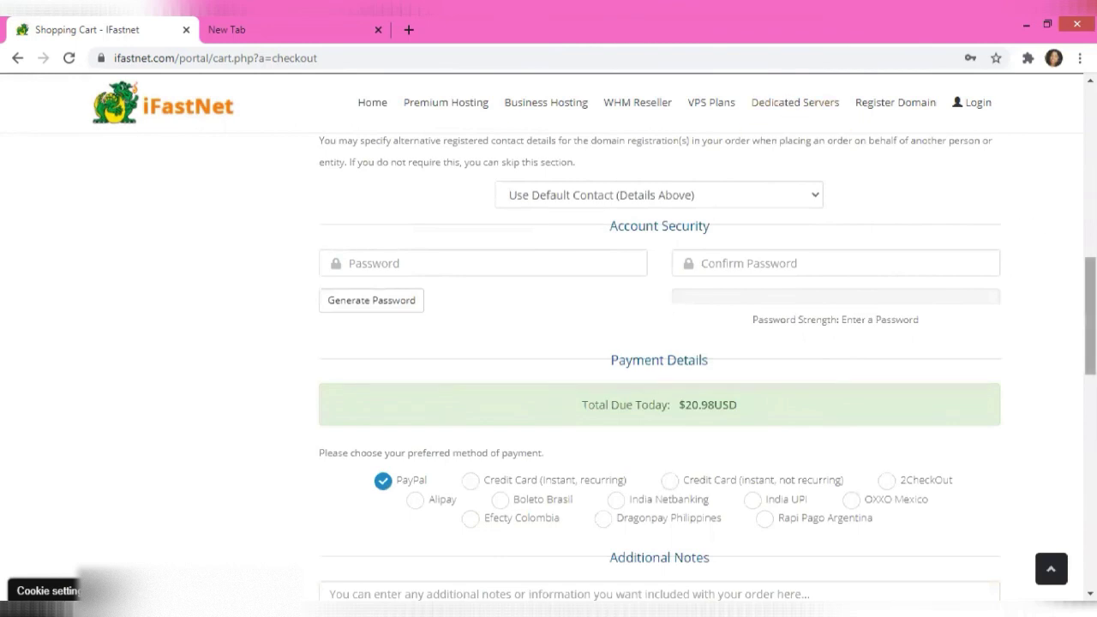
{"action": "scroll", "coordinate": [1090, 317], "scroll_direction": "up", "scroll_amount": 7}
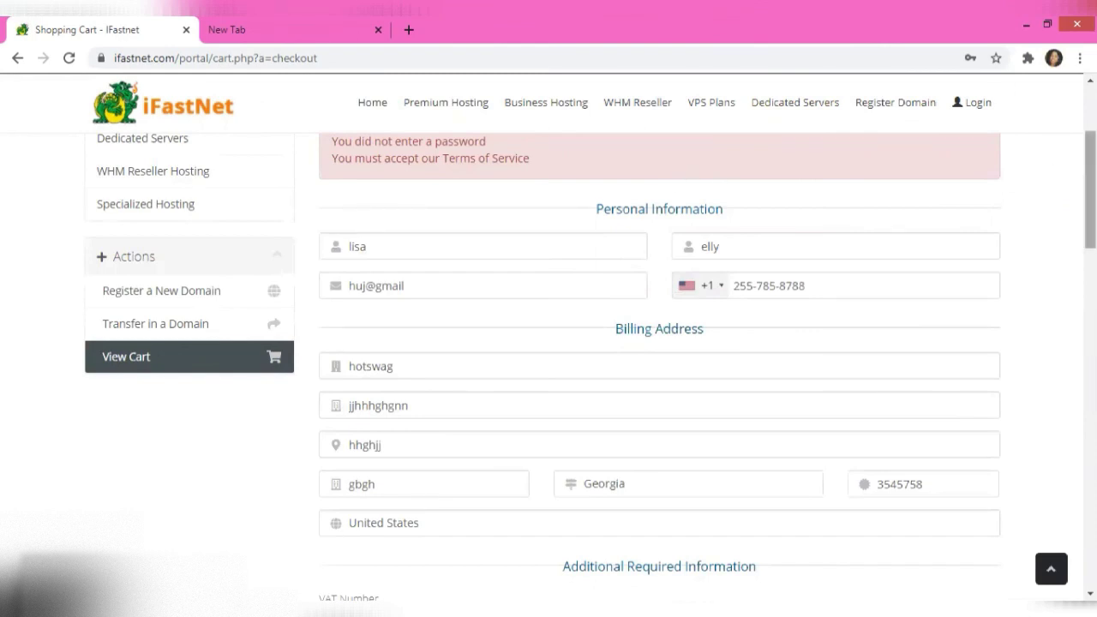
{"action": "scroll", "coordinate": [1090, 190], "scroll_direction": "up", "scroll_amount": 4}
{"action": "scroll", "coordinate": [1090, 190], "scroll_direction": "down", "scroll_amount": 3}
{"action": "scroll", "coordinate": [1090, 190], "scroll_direction": "down", "scroll_amount": 4}
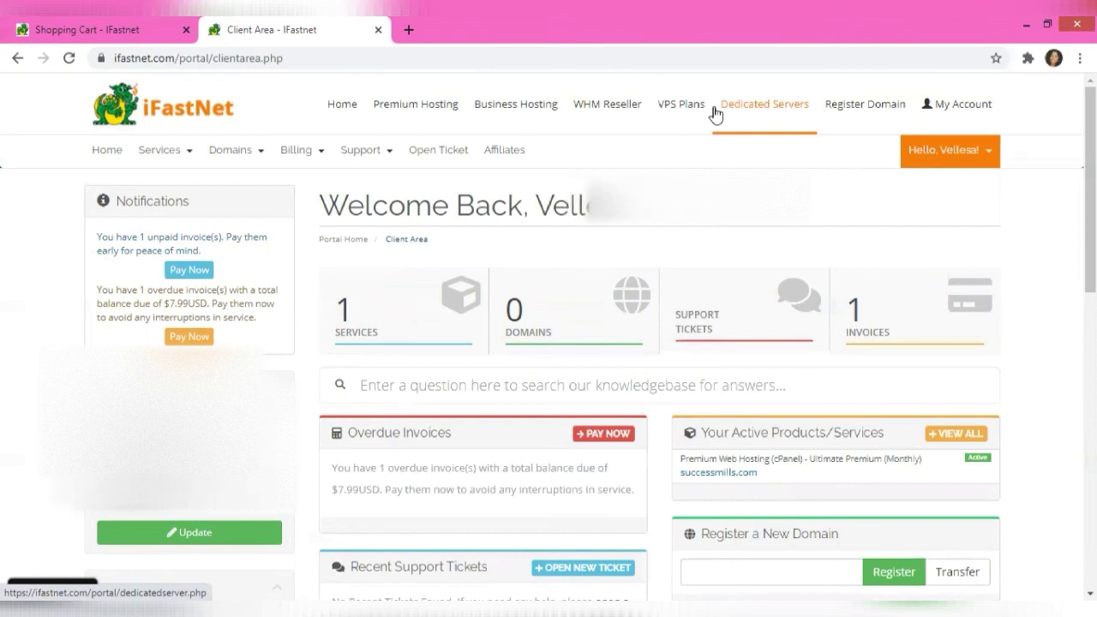
Open My Products & Services, listing Ultimate Premium (Monthly) Active at $7.99USD
{"action": "left_click", "coordinate": [408, 318]}
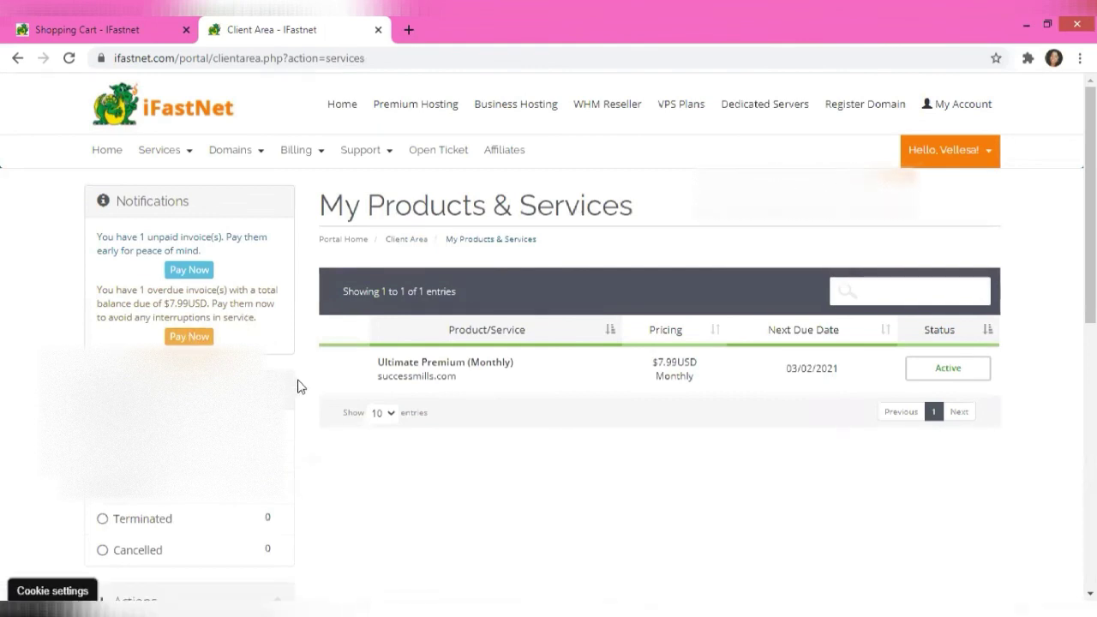
Go back to the Client Area dashboard showing 1 service, 0 domains and 1 invoice
{"action": "left_click", "coordinate": [171, 152]}
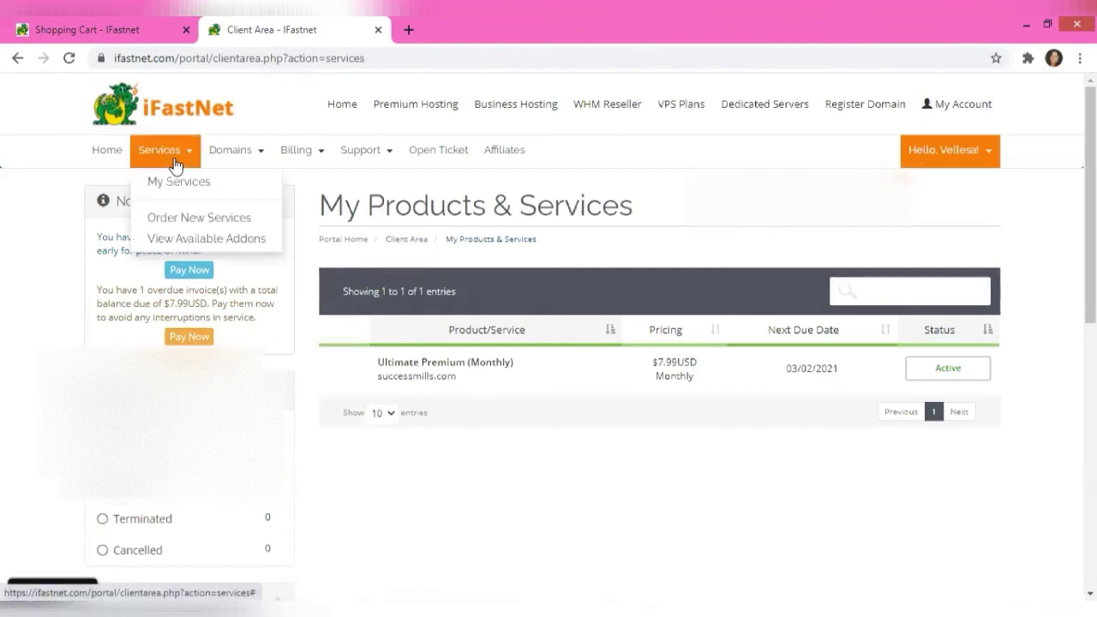
{"action": "left_click", "coordinate": [117, 160]}
{"action": "left_click", "coordinate": [118, 158]}
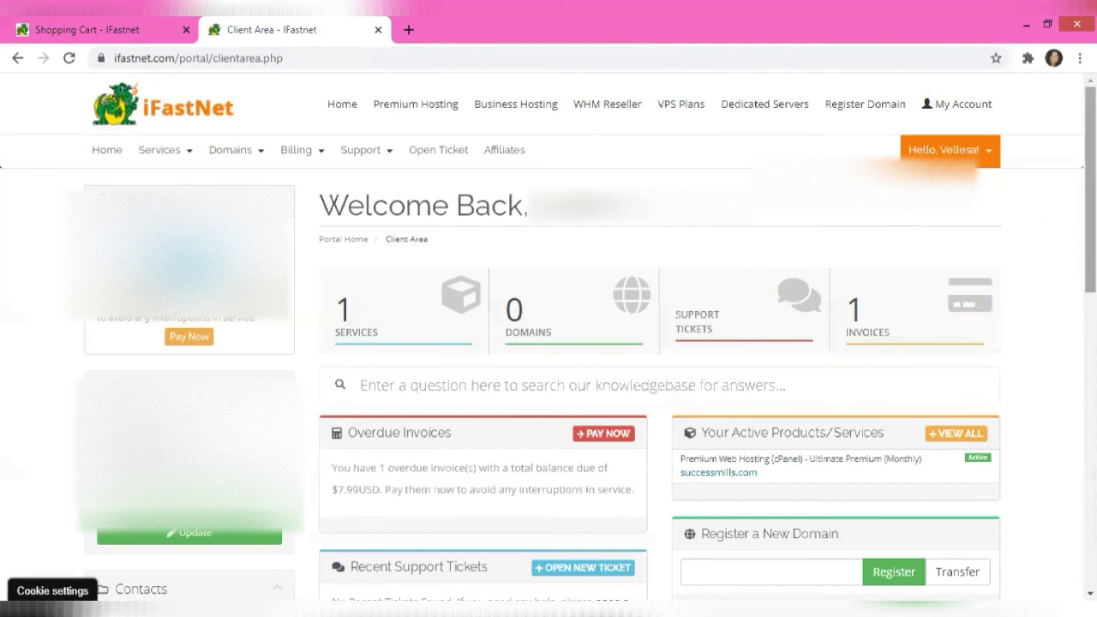
Review the client area dashboard, then return to the Shopping Cart checkout tab with Ctrl+Tab
{"action": "scroll", "coordinate": [548, 343], "scroll_direction": "down", "scroll_amount": 3}
{"action": "scroll", "coordinate": [548, 343], "scroll_direction": "up", "scroll_amount": 1}
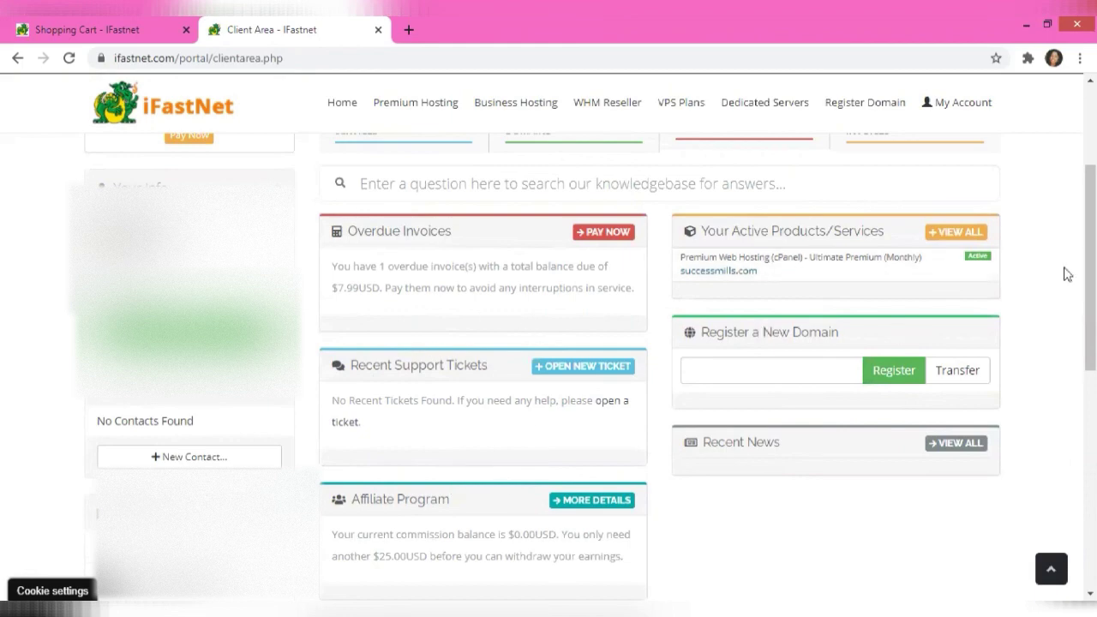
{"action": "scroll", "coordinate": [548, 375], "scroll_direction": "down", "scroll_amount": 3}
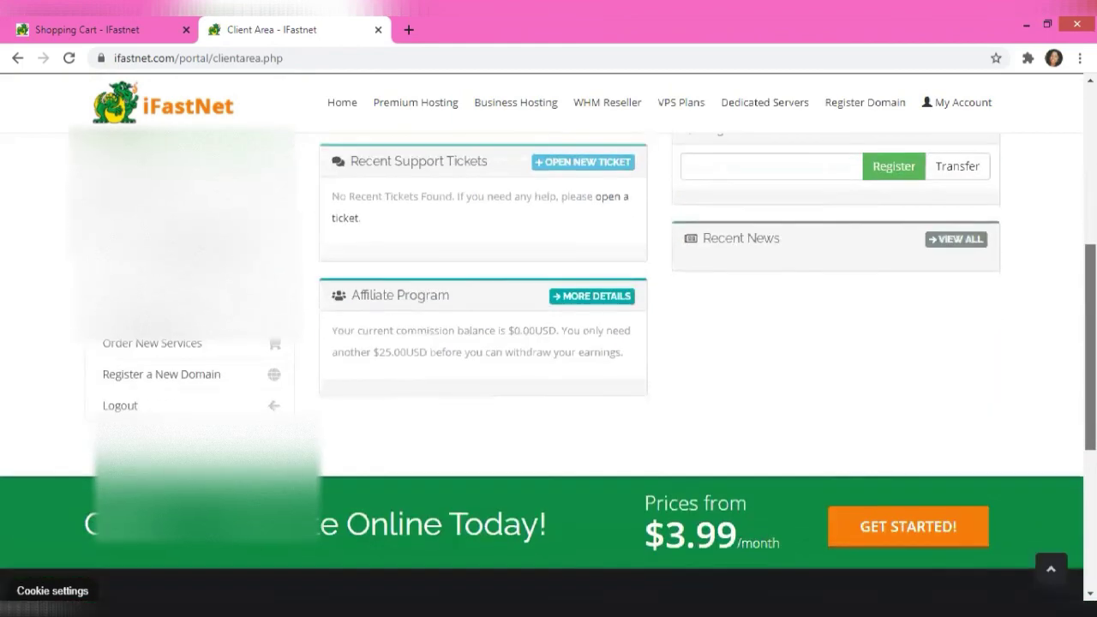
{"action": "scroll", "coordinate": [548, 375], "scroll_direction": "up", "scroll_amount": 5}
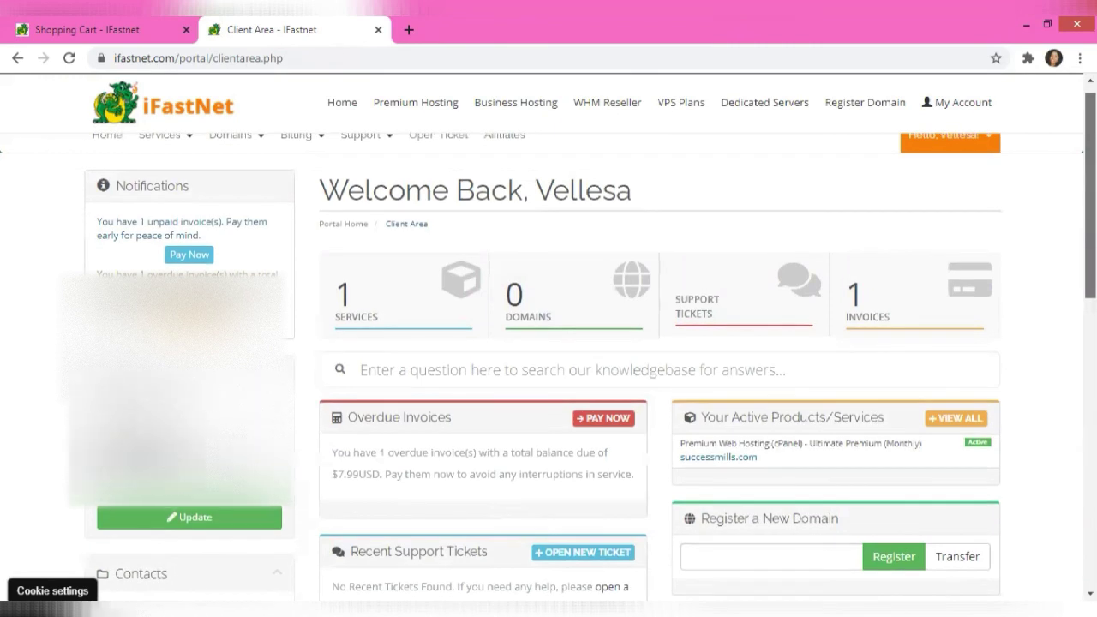
{"action": "scroll", "coordinate": [548, 343], "scroll_direction": "up", "scroll_amount": 1}
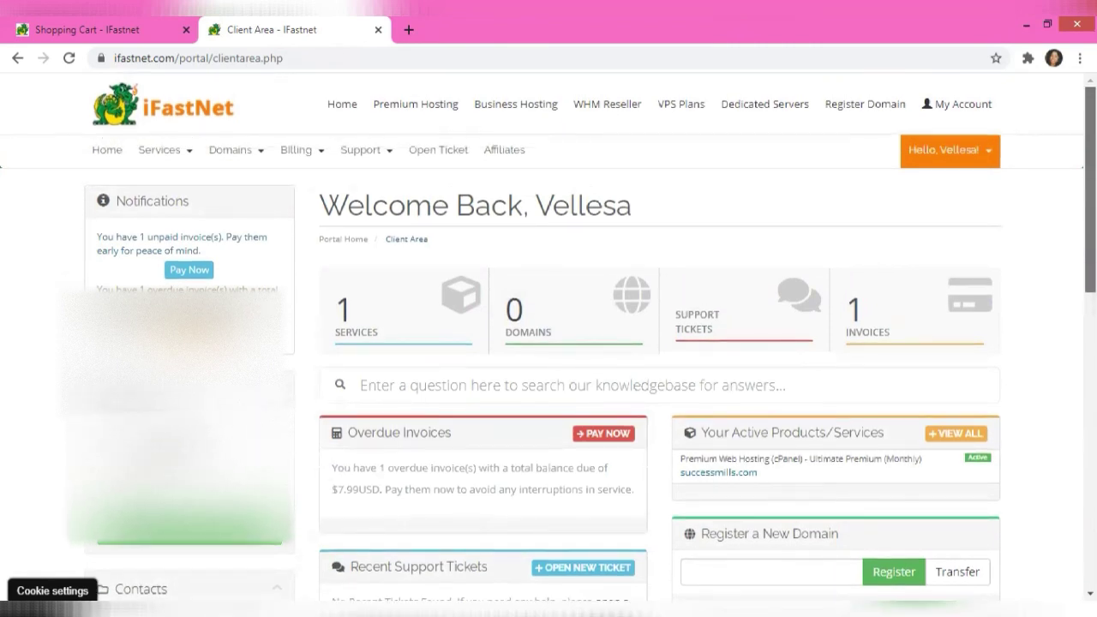
{"action": "scroll", "coordinate": [548, 343], "scroll_direction": "down", "scroll_amount": 1}
{"action": "scroll", "coordinate": [1018, 201], "scroll_direction": "down", "scroll_amount": 4}
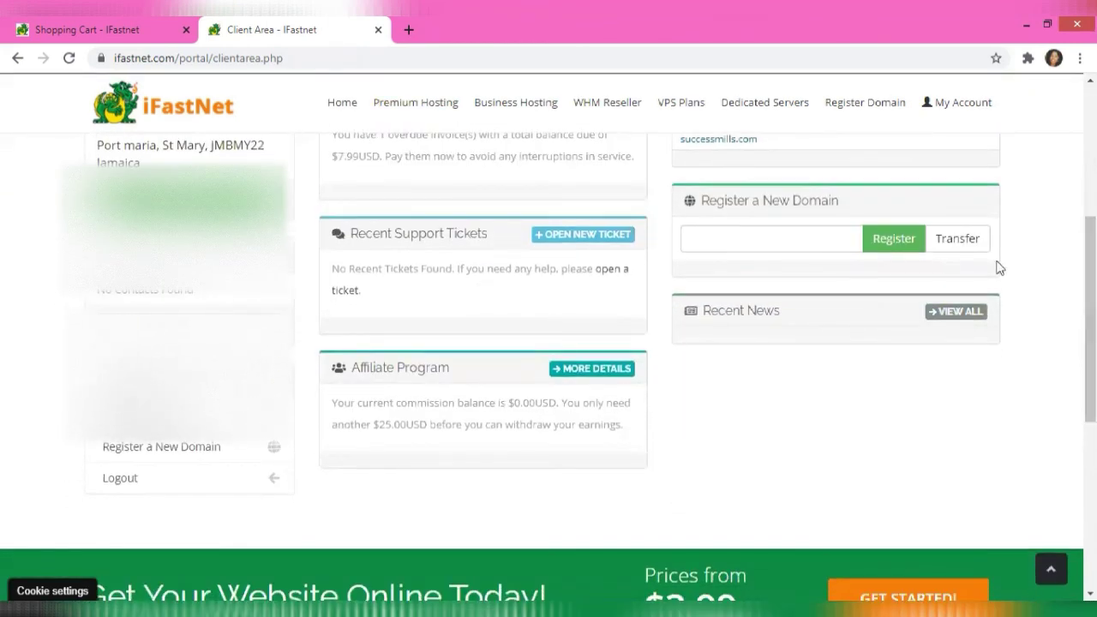
{"action": "scroll", "coordinate": [520, 248], "scroll_direction": "up", "scroll_amount": 3}
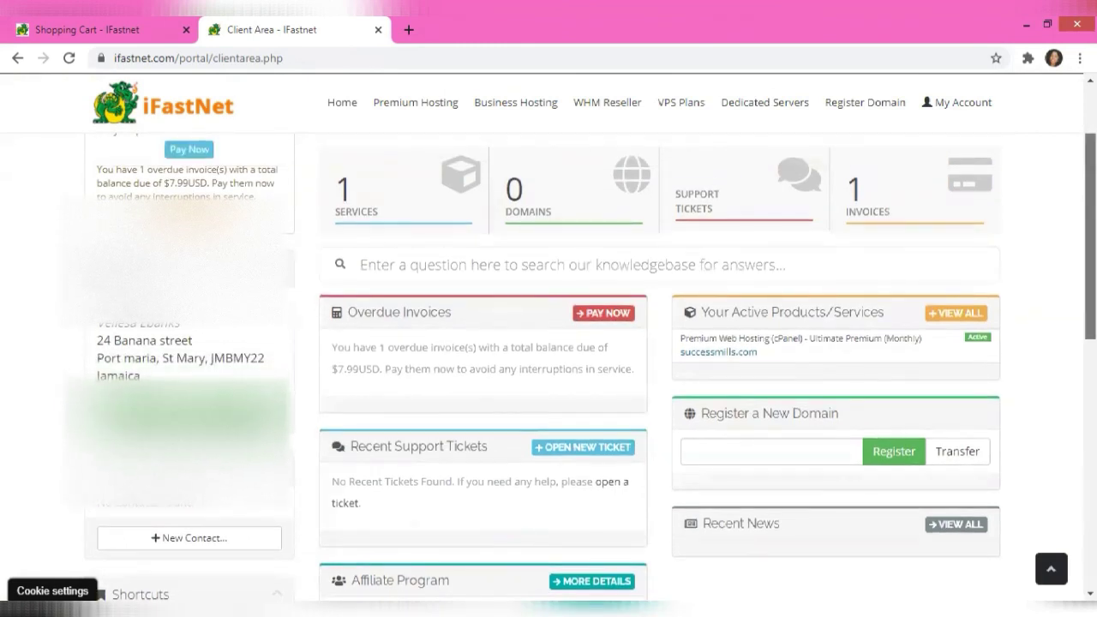
{"action": "scroll", "coordinate": [549, 343], "scroll_direction": "up", "scroll_amount": 2}
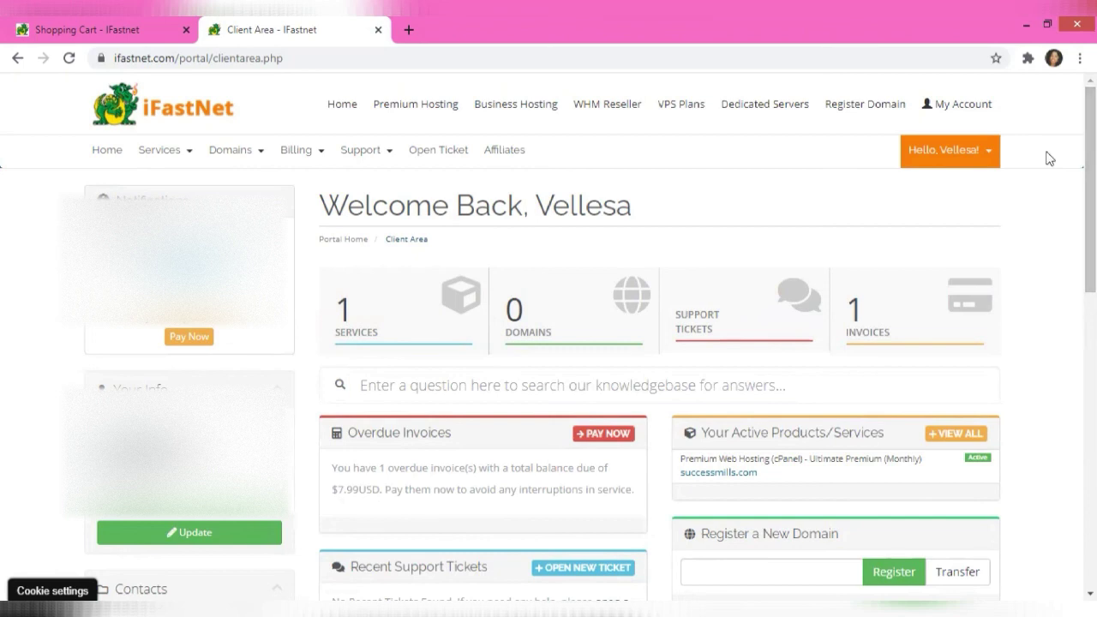
{"action": "key", "text": "ctrl+Tab"}
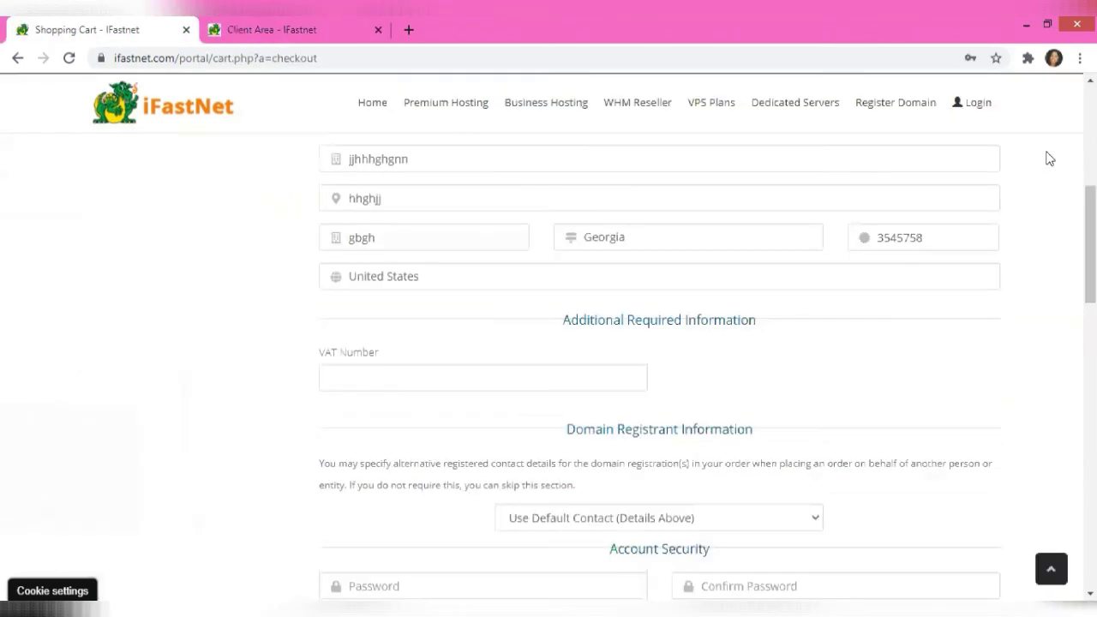